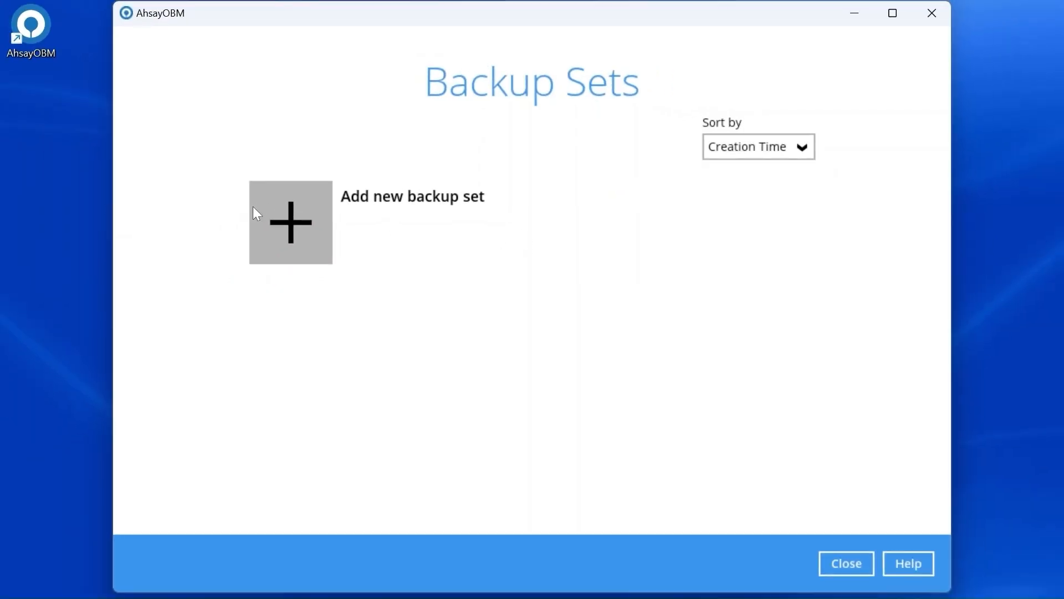
Start a new backup set named "Cloud File Backup on Rackspace" with type Cloud File Backup and cloud type Rackspace.
{"action": "left_click", "coordinate": [303, 232]}
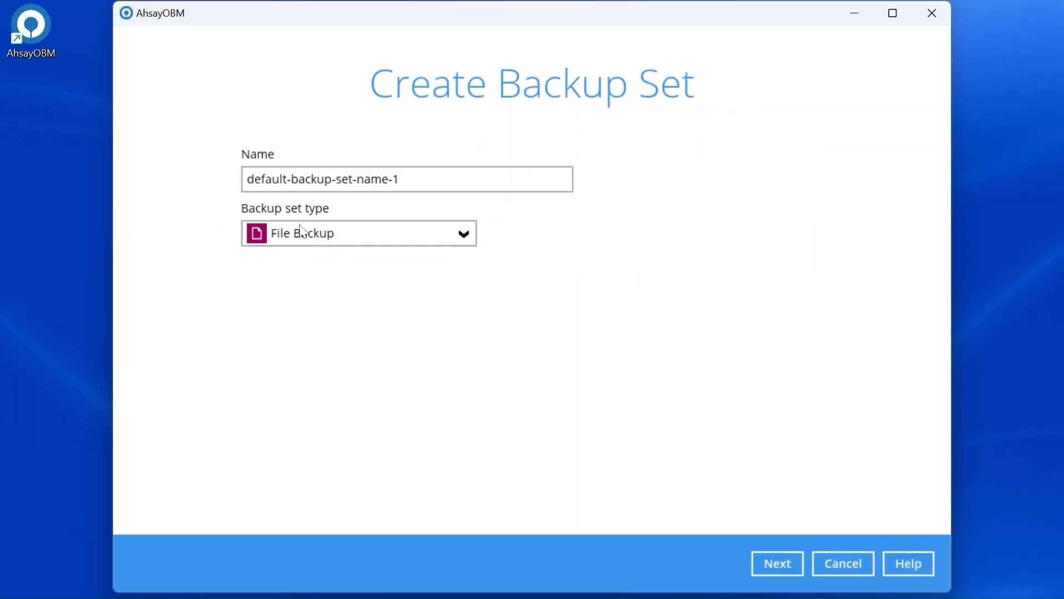
{"action": "left_click_drag", "start_coordinate": [402, 179], "coordinate": [175, 178]}
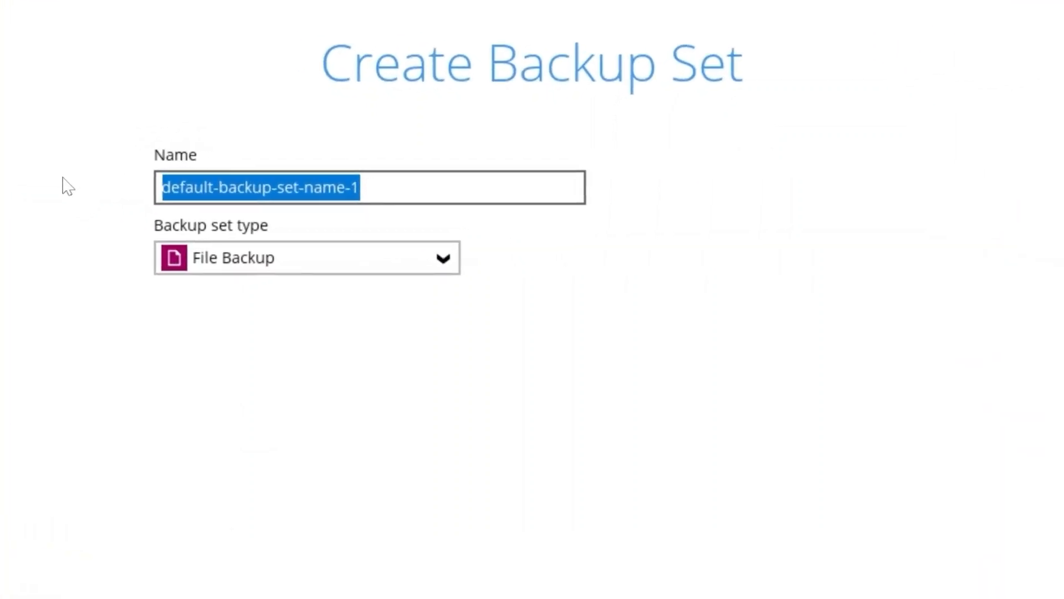
{"action": "type", "text": "Cloud File Backup on Rackspace"}
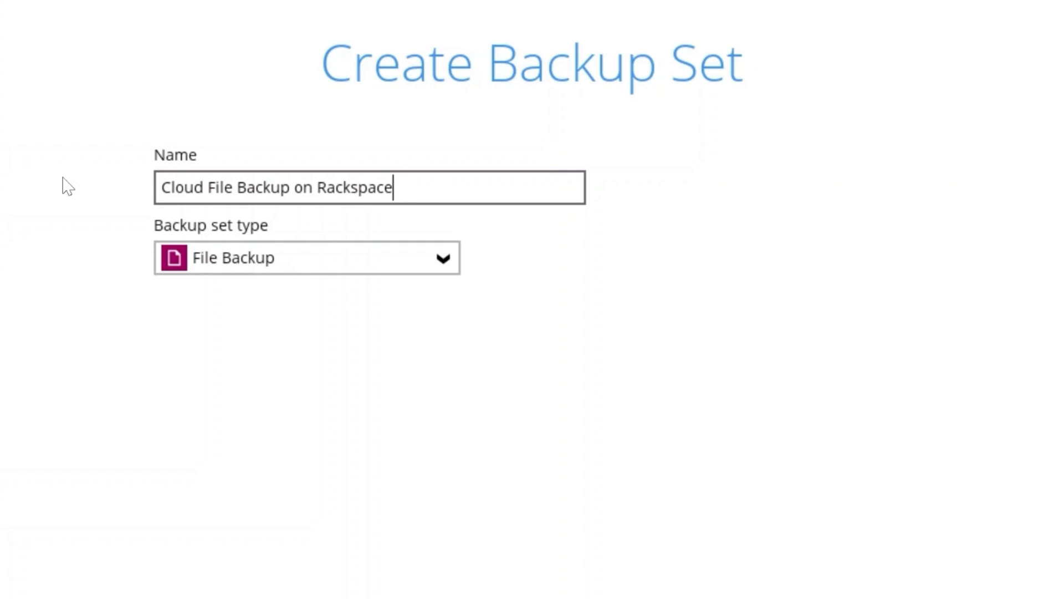
{"action": "left_click", "coordinate": [368, 261]}
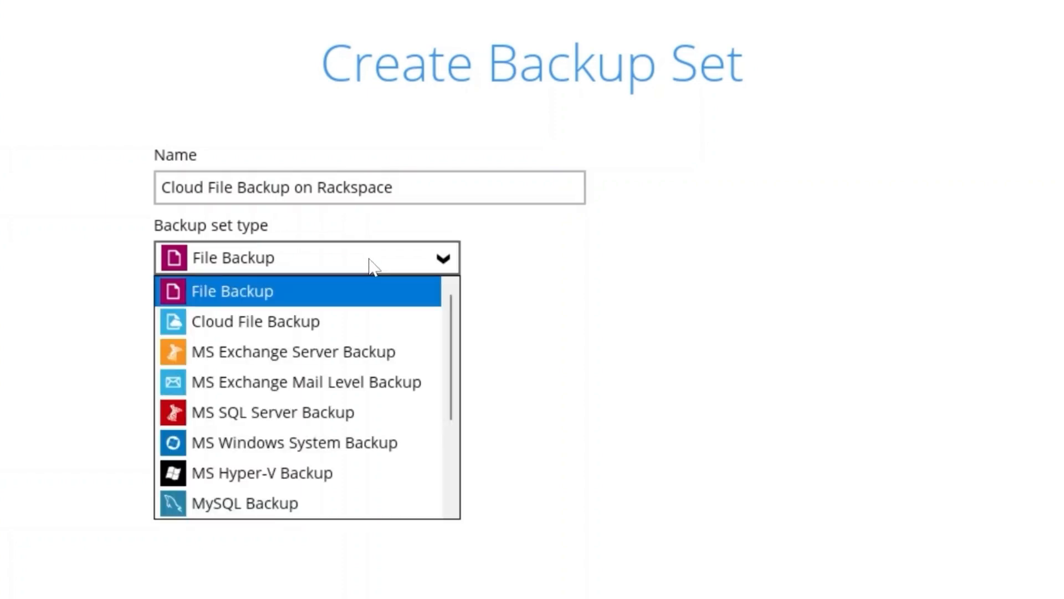
{"action": "left_click", "coordinate": [388, 328]}
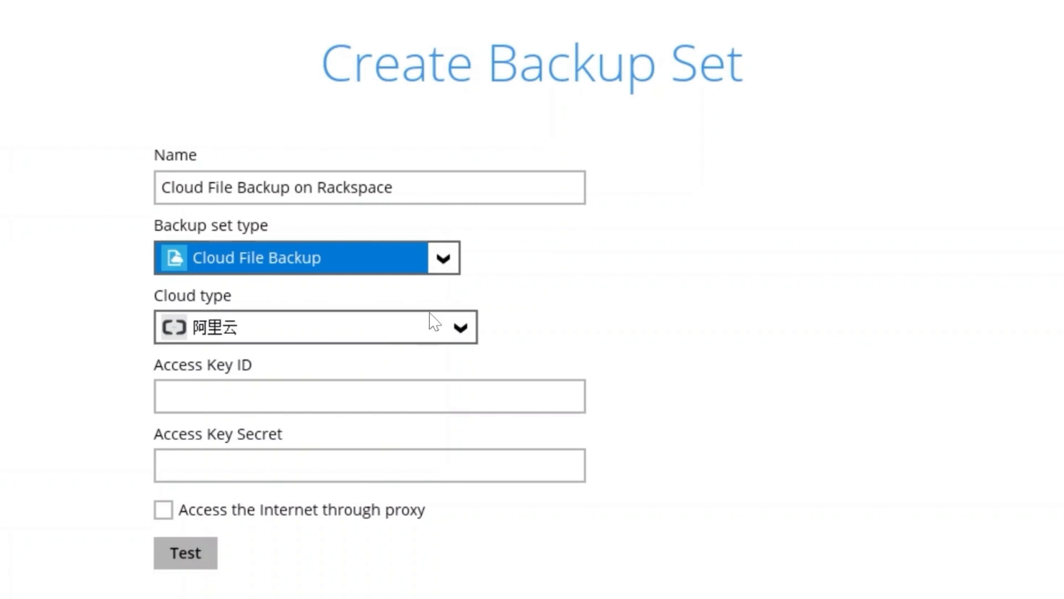
{"action": "left_click", "coordinate": [449, 329]}
{"action": "scroll", "coordinate": [426, 363], "scroll_direction": "down", "scroll_amount": 5}
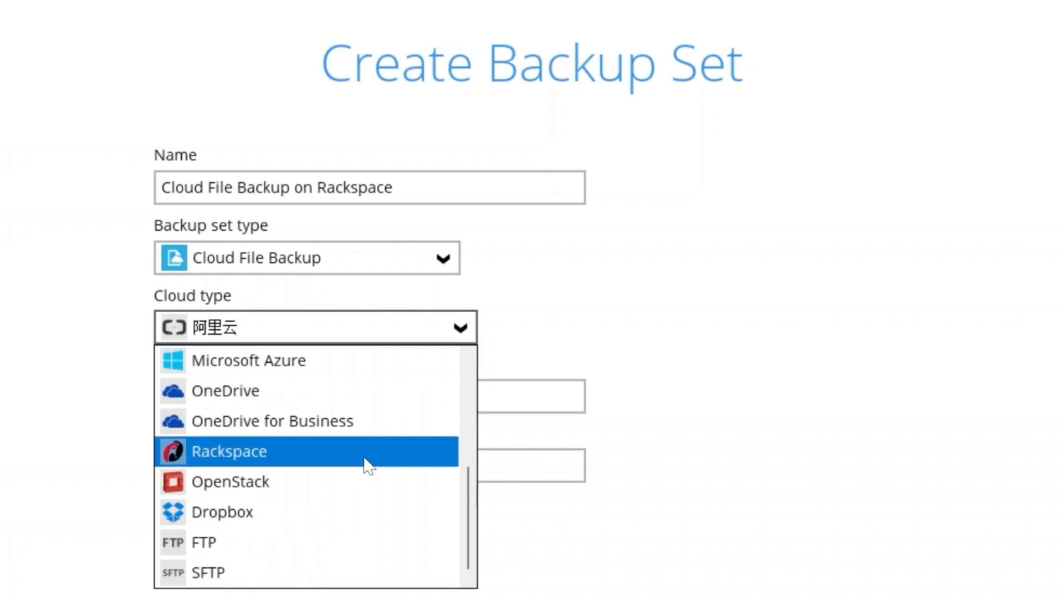
{"action": "left_click", "coordinate": [340, 460]}
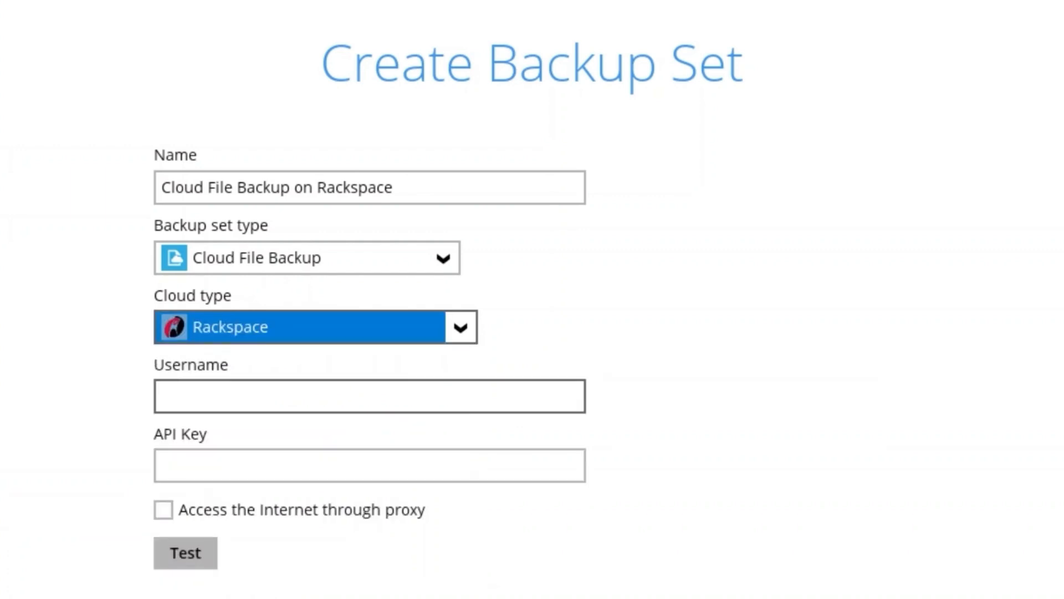
Enter the Rackspace account's username and API key, submit them, and dismiss the region notice.
{"action": "left_click", "coordinate": [340, 396]}
{"action": "type", "text": "kc.admin"}
{"action": "left_click", "coordinate": [341, 465]}
{"action": "key", "text": "ctrl+v"}
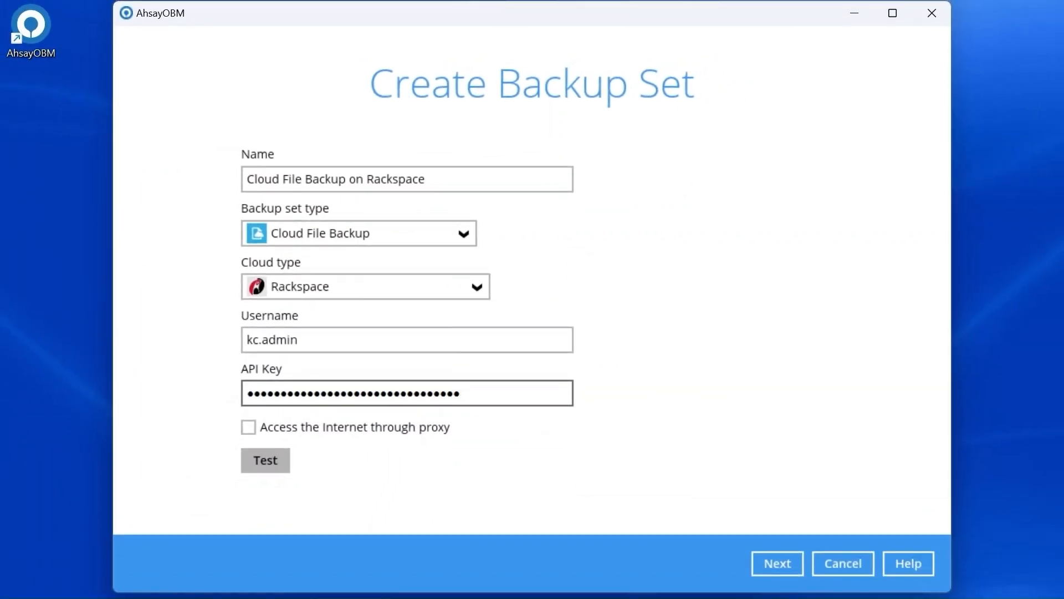
{"action": "left_click", "coordinate": [766, 562]}
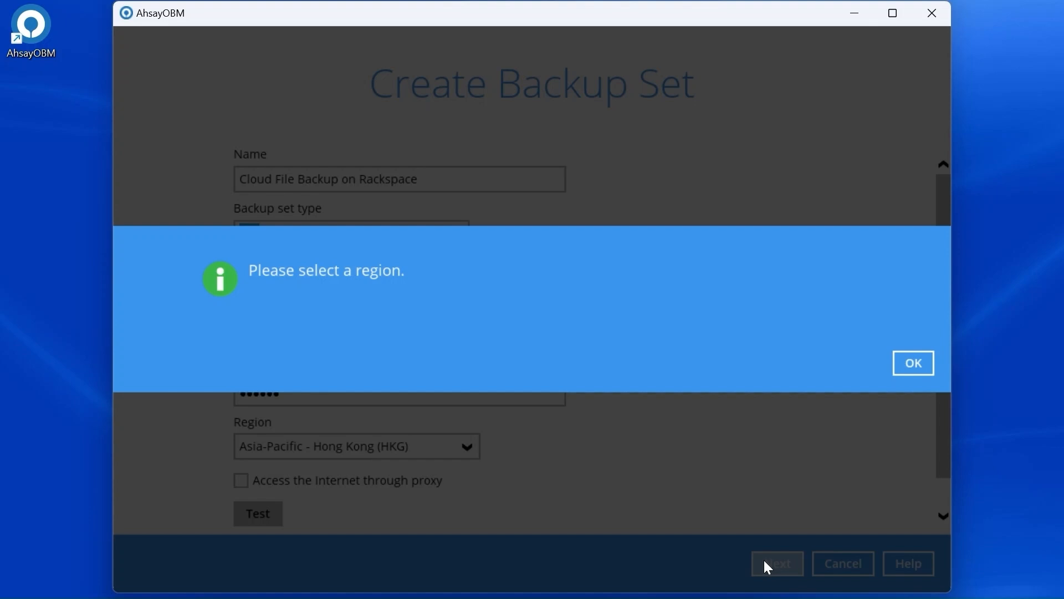
{"action": "left_click", "coordinate": [911, 366]}
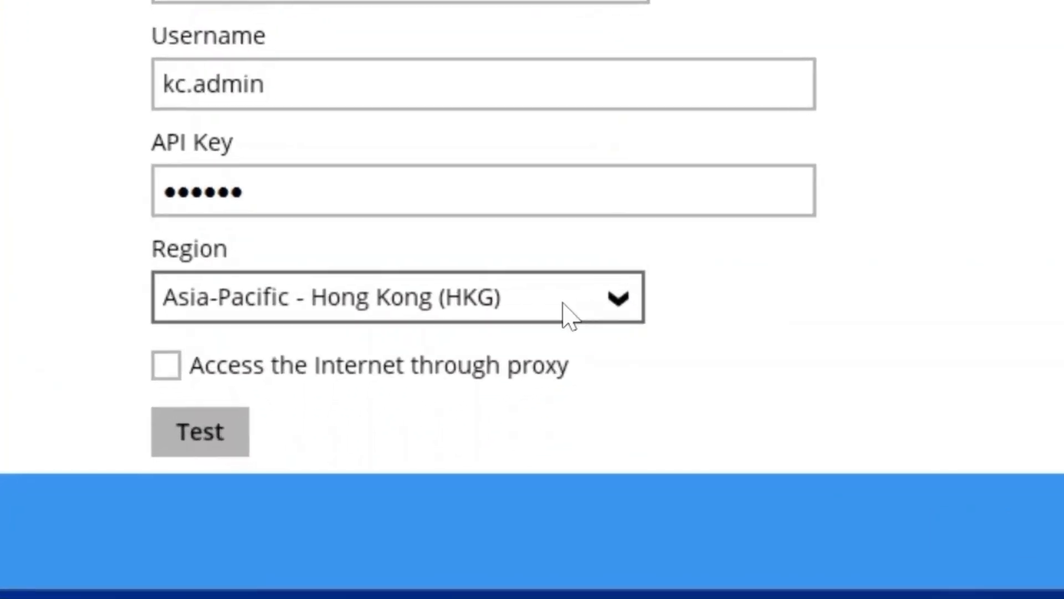
Keep Asia-Pacific - Hong Kong (HKG) as the region, choose the Important Files container, and continue to the backup source.
{"action": "left_click", "coordinate": [439, 449]}
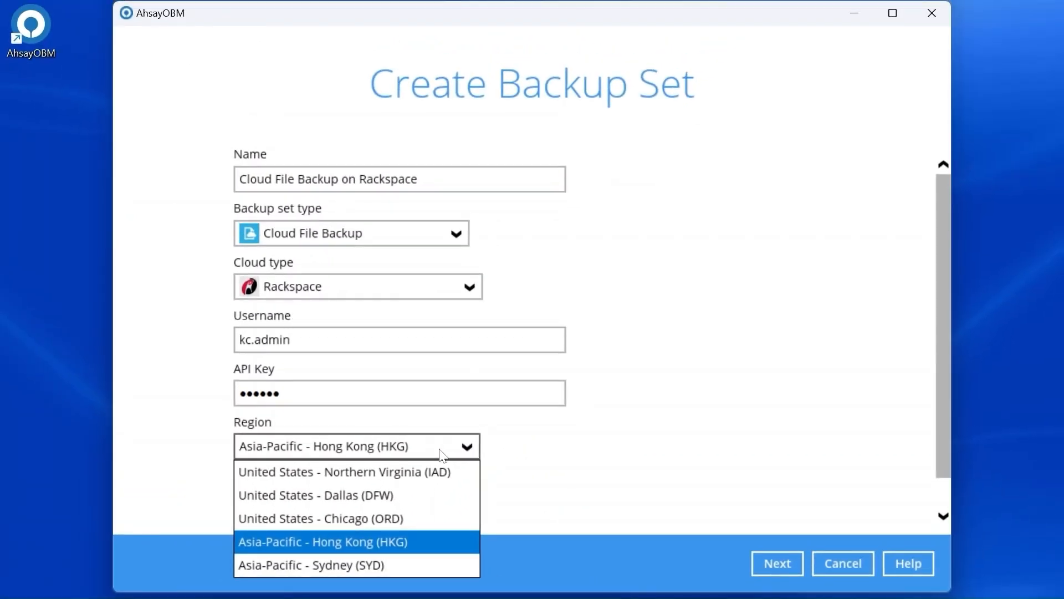
{"action": "left_click", "coordinate": [768, 559]}
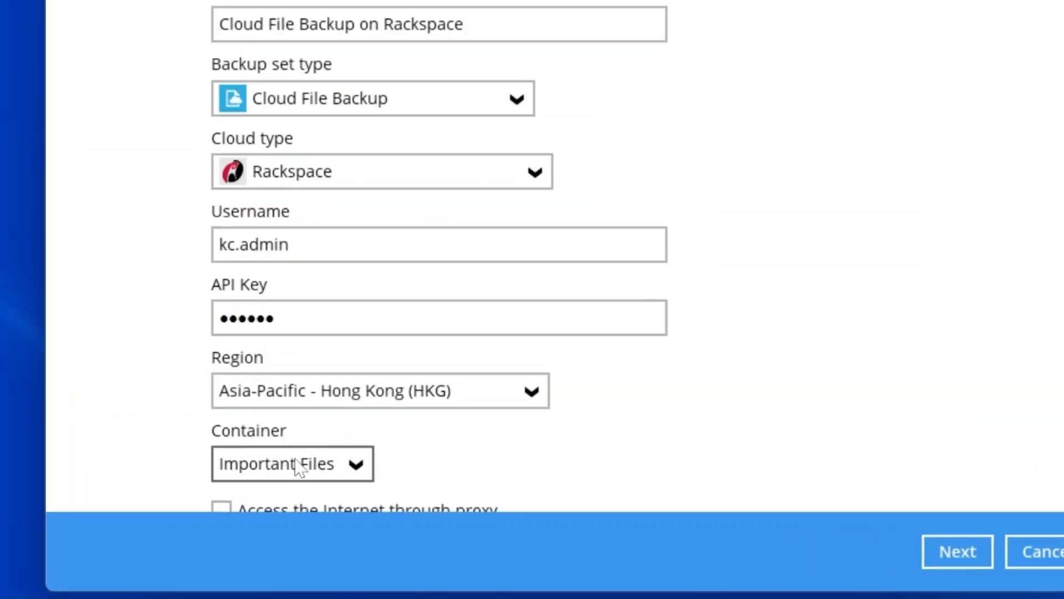
{"action": "left_click", "coordinate": [308, 501]}
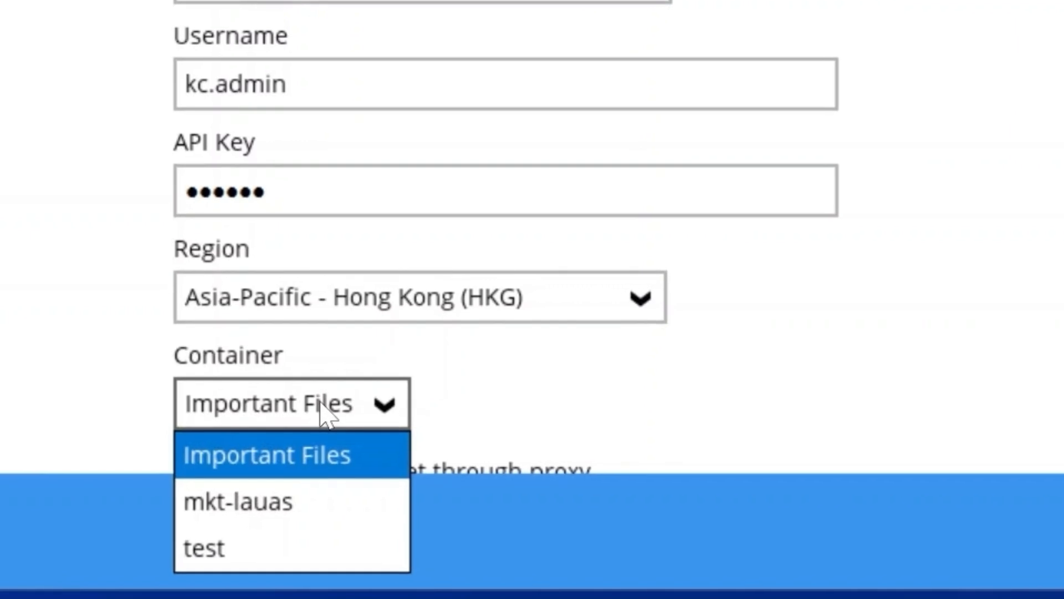
{"action": "left_click", "coordinate": [339, 488]}
{"action": "left_click", "coordinate": [782, 561]}
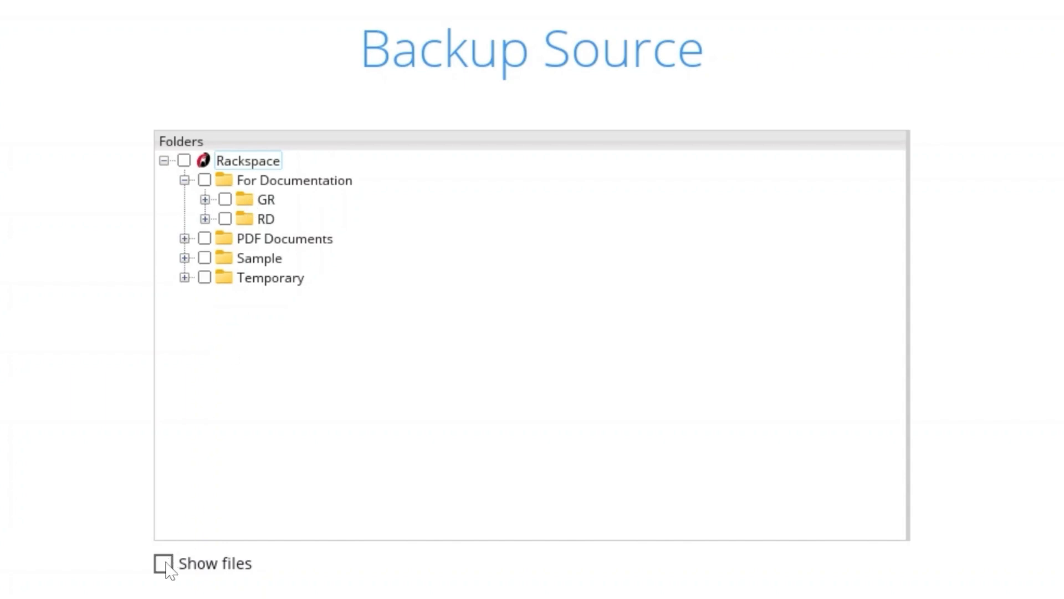
Show individual files in the backup source and list the contents of the Temporary folder.
{"action": "left_click", "coordinate": [164, 563]}
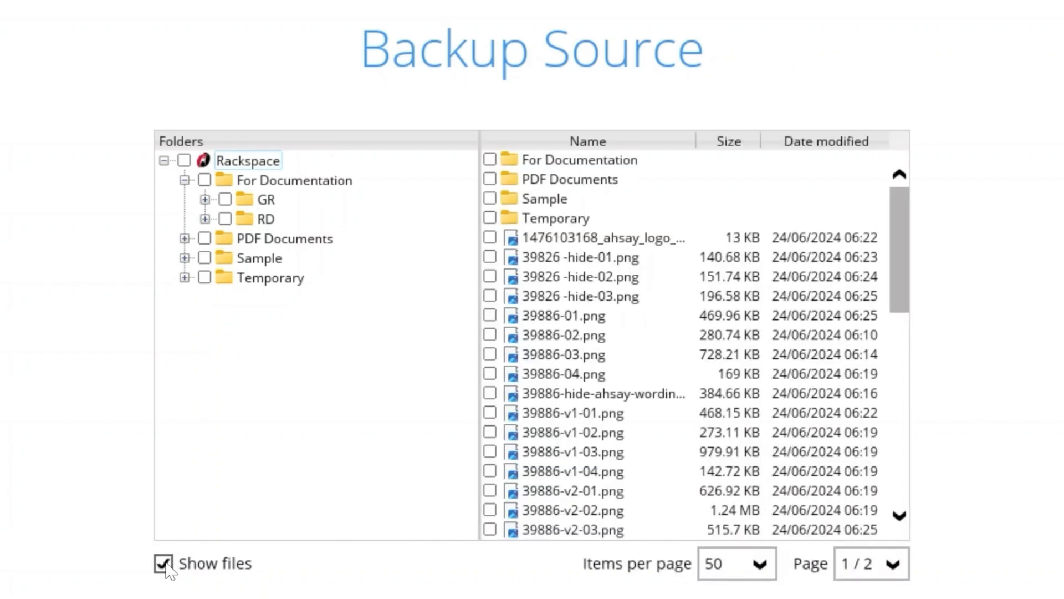
{"action": "left_click", "coordinate": [304, 280]}
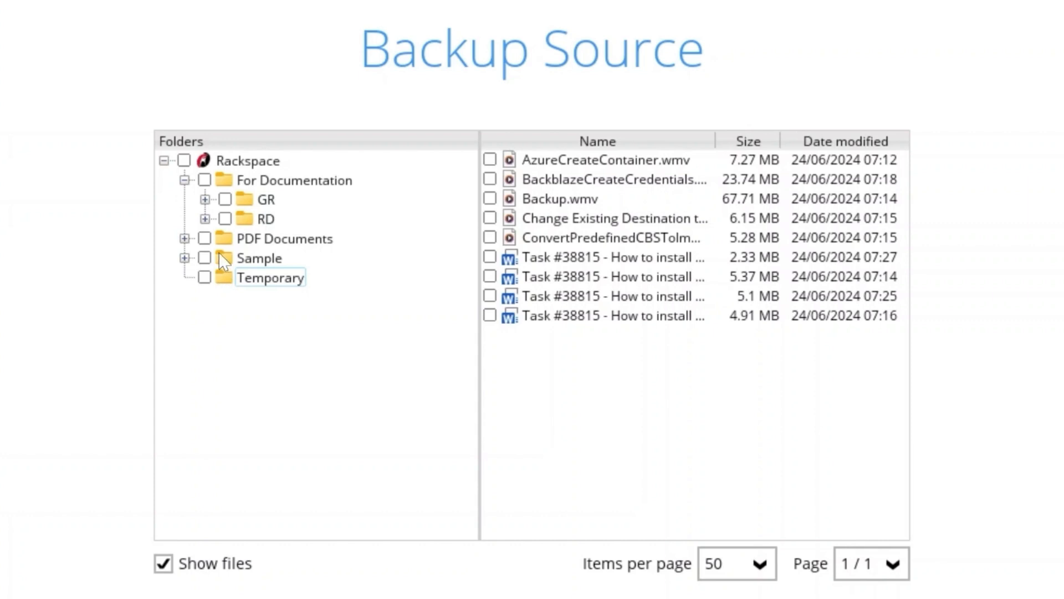
Try selecting the whole Rackspace source, clear that selection, and select only the For Documentation folder for backup.
{"action": "left_click", "coordinate": [184, 161]}
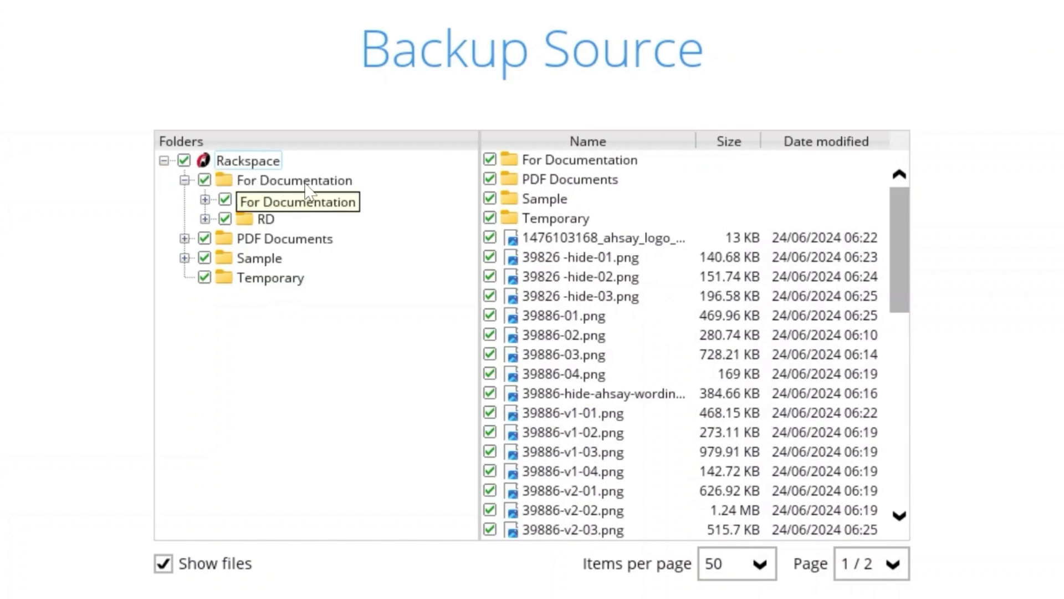
{"action": "left_click", "coordinate": [184, 160]}
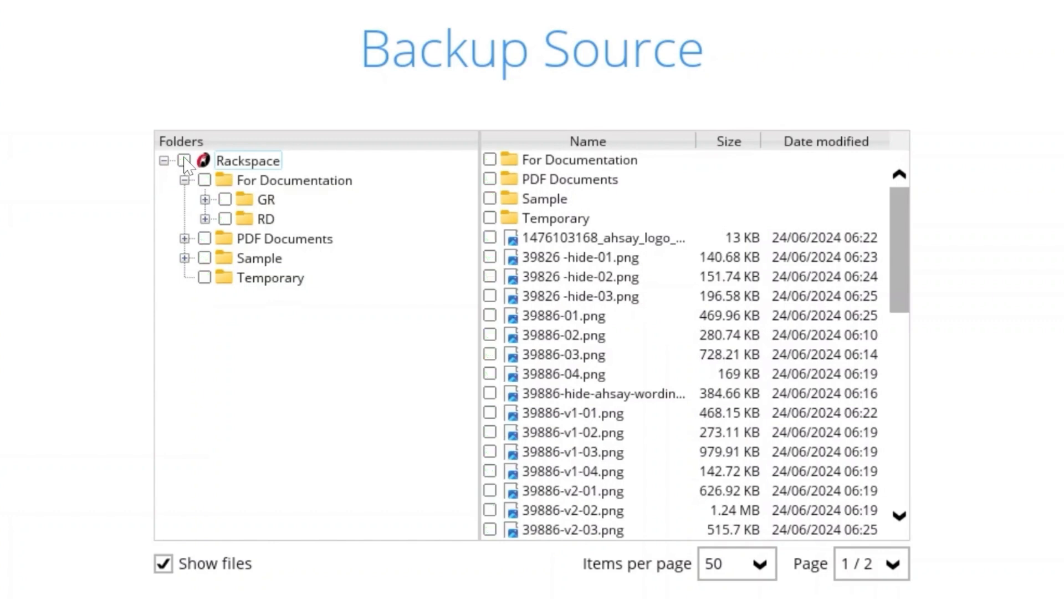
{"action": "left_click", "coordinate": [204, 180]}
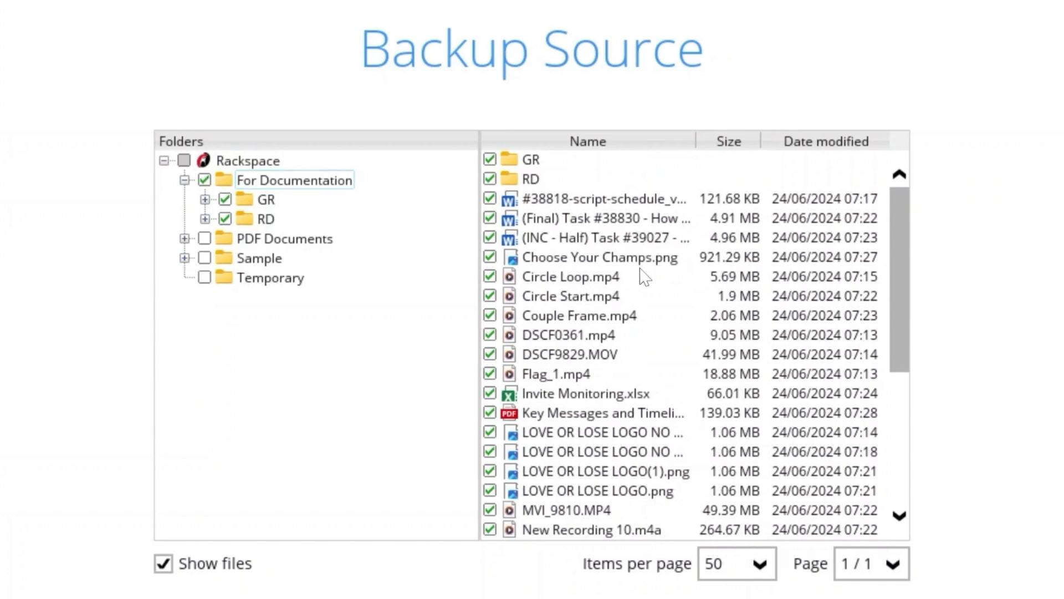
Examine the files included from the For Documentation folder and its GR and RD subfolders.
{"action": "scroll", "coordinate": [666, 263], "scroll_direction": "down", "scroll_amount": 1}
{"action": "scroll", "coordinate": [710, 258], "scroll_direction": "down", "scroll_amount": 2}
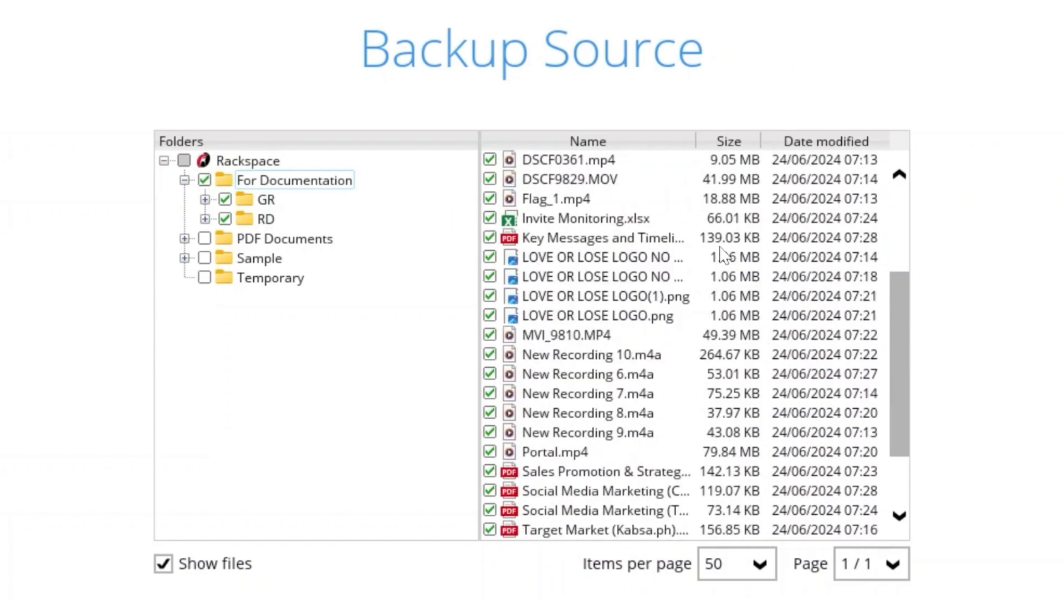
{"action": "scroll", "coordinate": [728, 255], "scroll_direction": "down", "scroll_amount": 1}
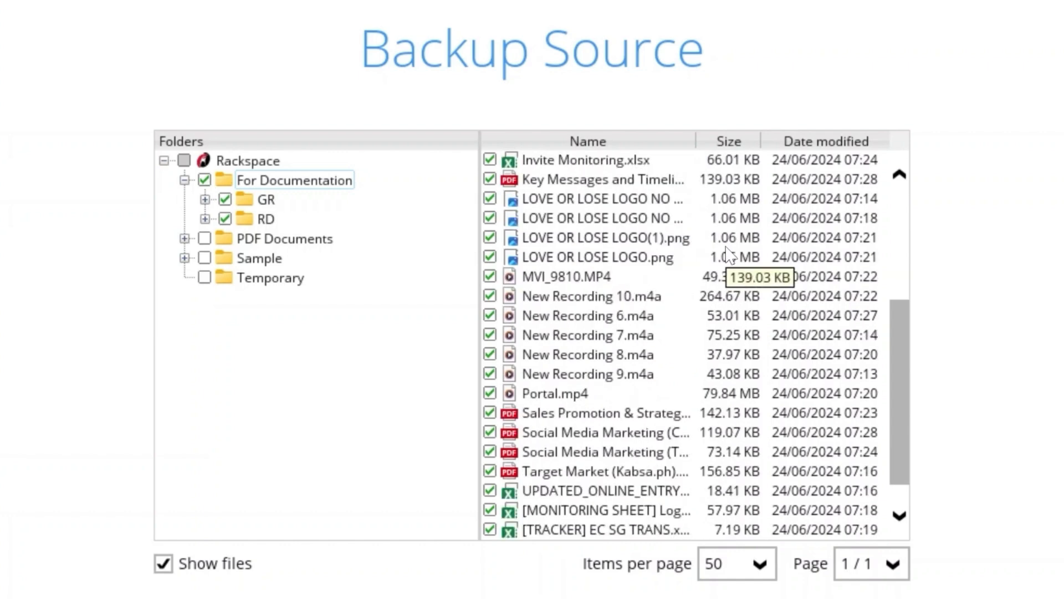
{"action": "scroll", "coordinate": [732, 256], "scroll_direction": "down", "scroll_amount": 1}
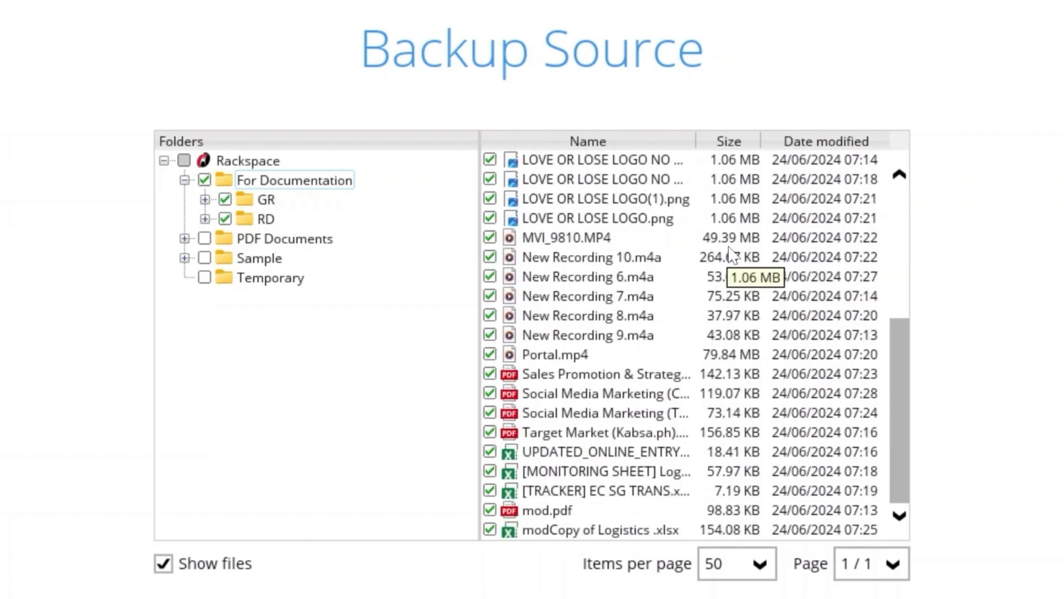
{"action": "scroll", "coordinate": [728, 255], "scroll_direction": "up", "scroll_amount": 5}
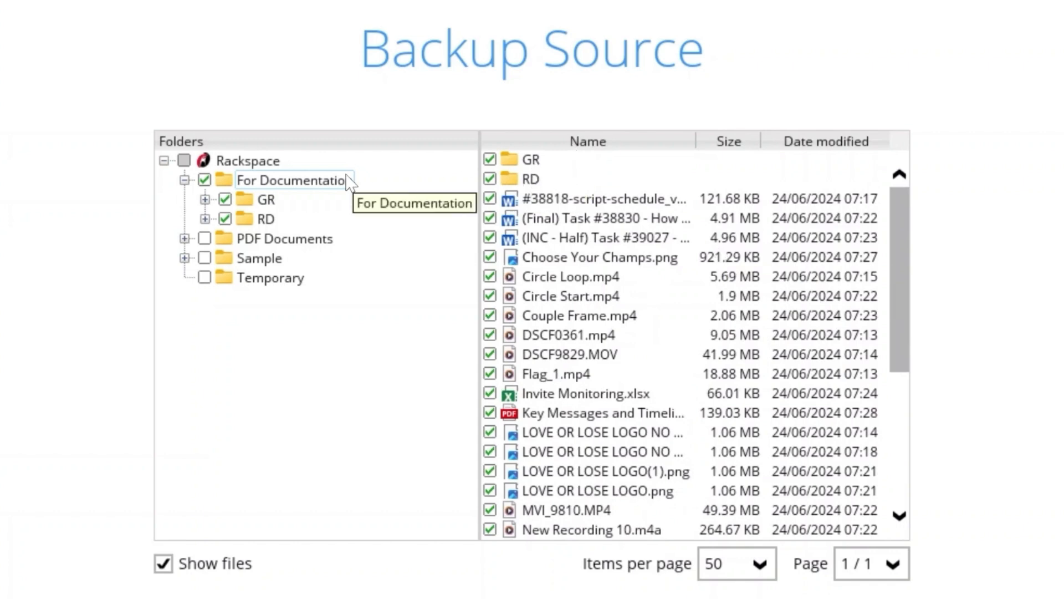
{"action": "left_click", "coordinate": [267, 200]}
{"action": "left_click", "coordinate": [267, 220]}
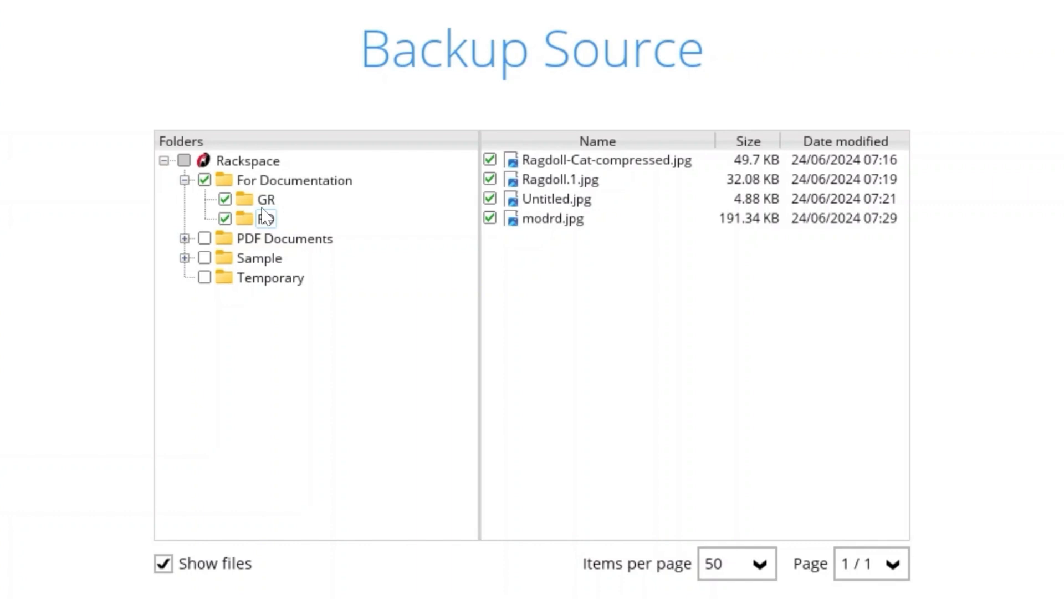
Continue to the schedule settings, turn on scheduled backups, and add a new schedule named "Daily backup at 18:00".
{"action": "left_click", "coordinate": [782, 563]}
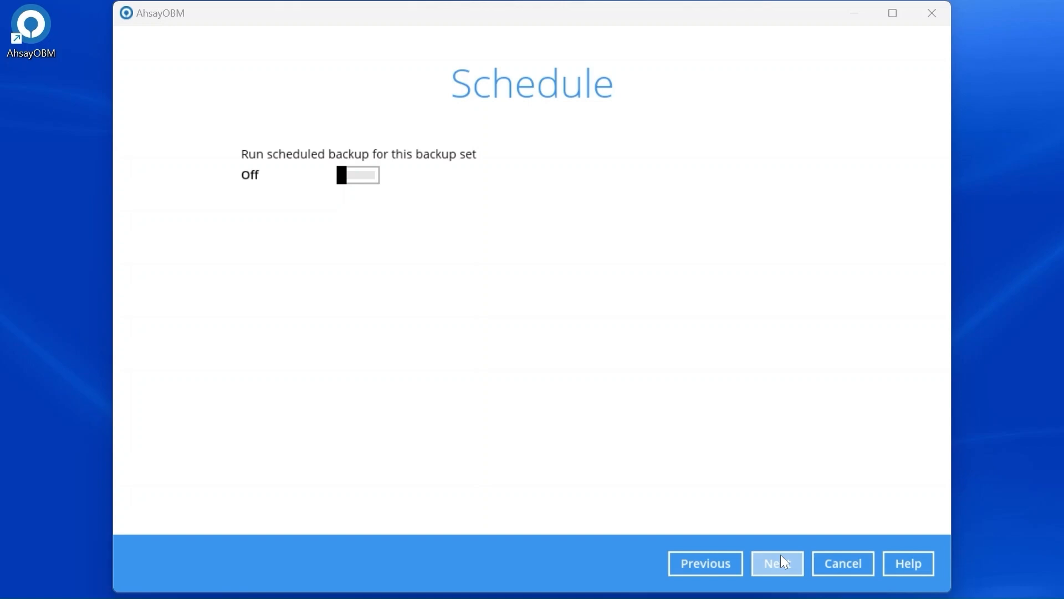
{"action": "left_click", "coordinate": [357, 177]}
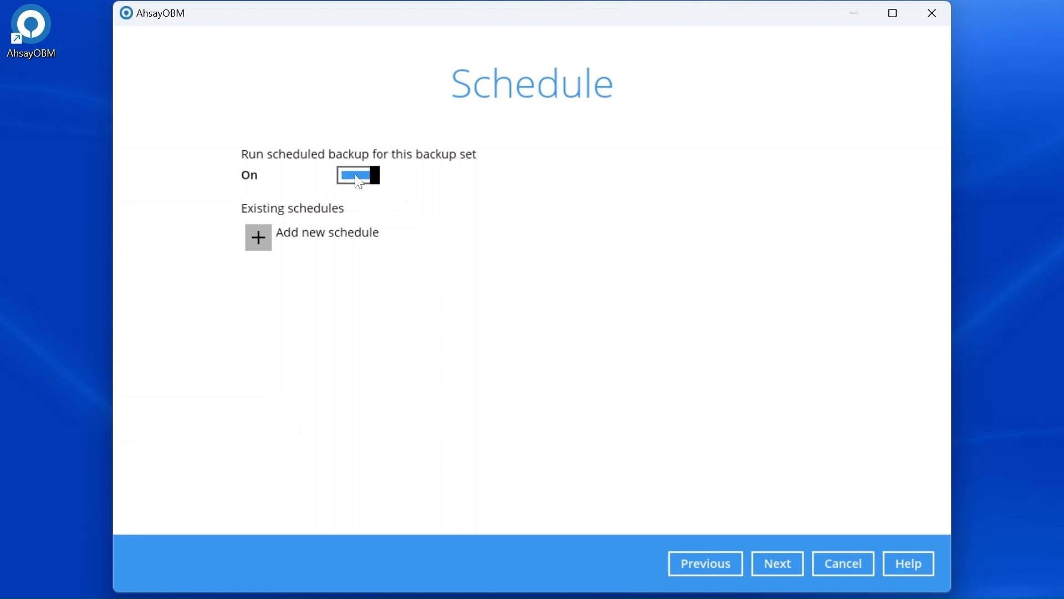
{"action": "left_click", "coordinate": [262, 235]}
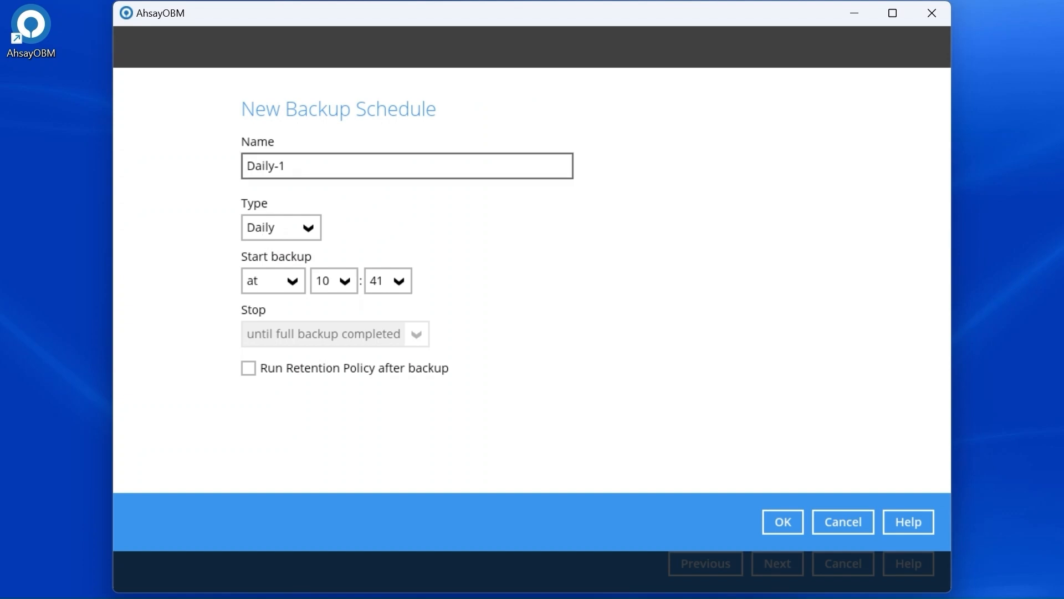
{"action": "left_click_drag", "start_coordinate": [290, 166], "coordinate": [233, 172]}
{"action": "type", "text": "Daily bac"}
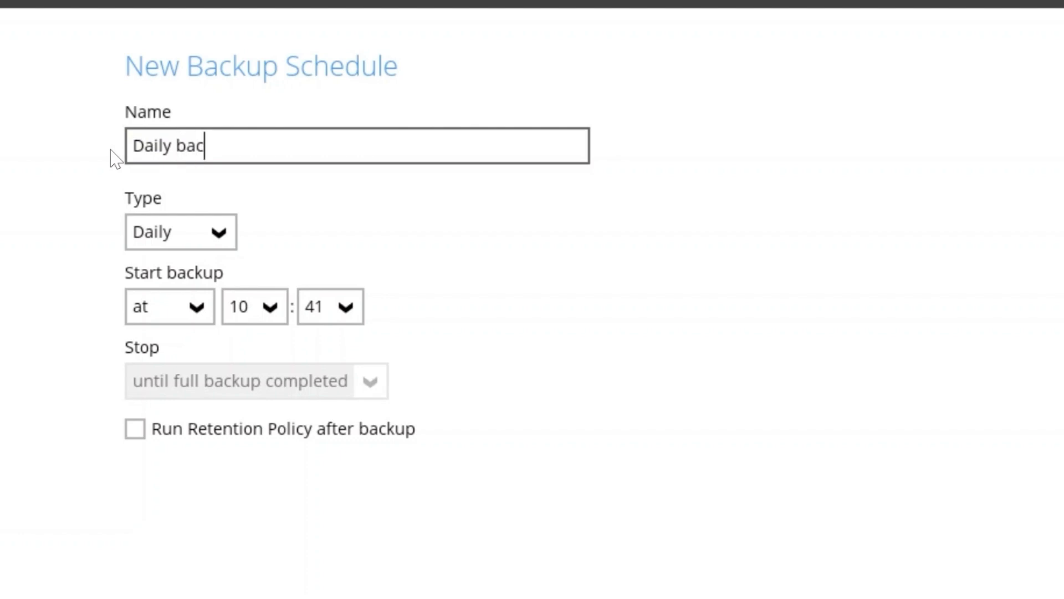
{"action": "type", "text": "kup at 18:00"}
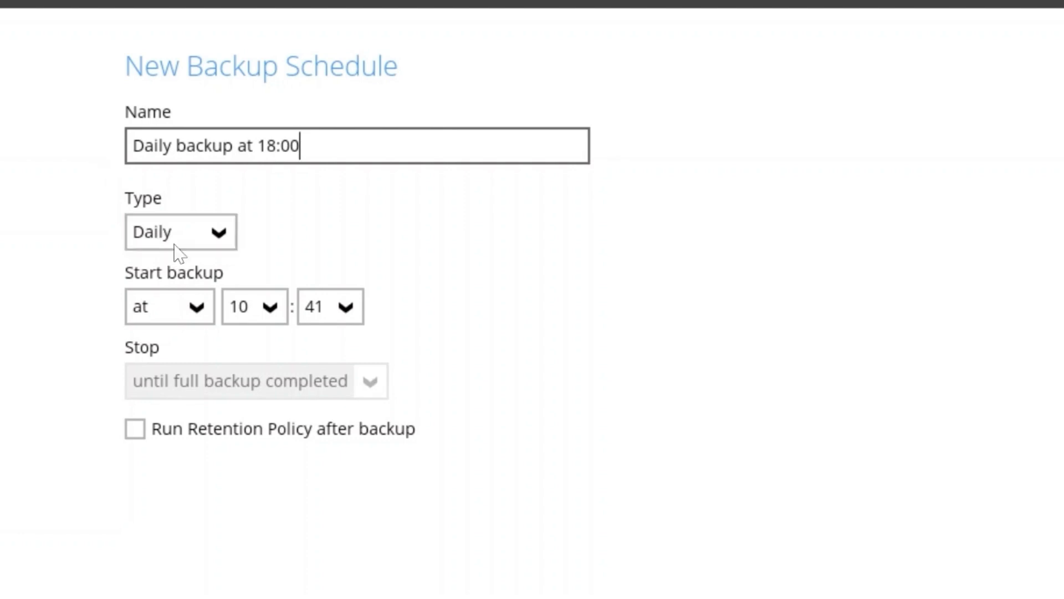
Keep the schedule type as Daily and set the backup start time to 18:00.
{"action": "left_click", "coordinate": [190, 234]}
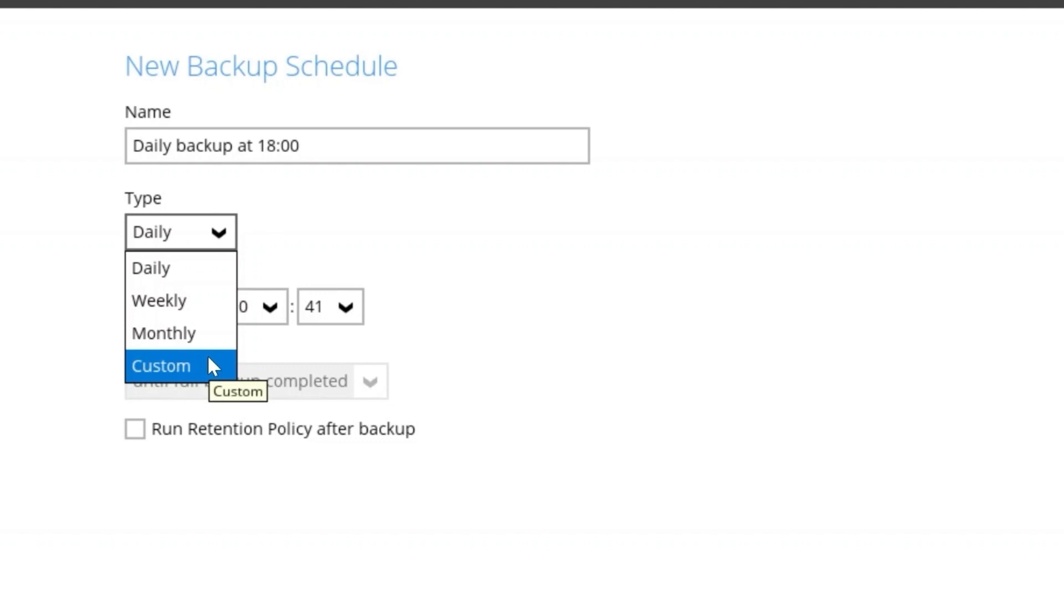
{"action": "left_click", "coordinate": [209, 275]}
{"action": "left_click", "coordinate": [261, 306]}
{"action": "scroll", "coordinate": [264, 388], "scroll_direction": "down", "scroll_amount": 1}
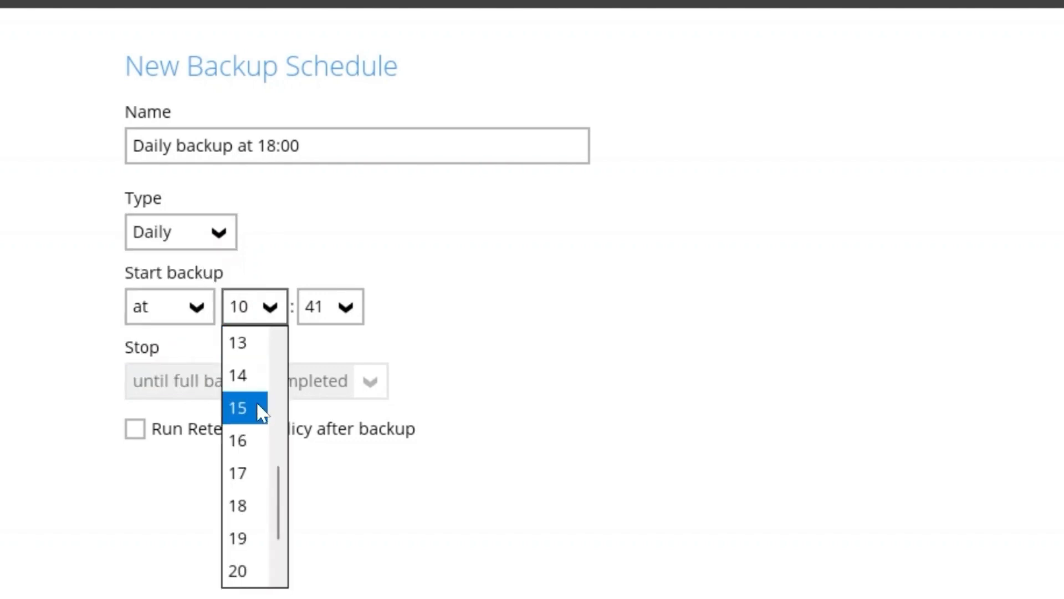
{"action": "left_click", "coordinate": [238, 506]}
{"action": "left_click", "coordinate": [338, 314]}
{"action": "scroll", "coordinate": [349, 367], "scroll_direction": "up", "scroll_amount": 14}
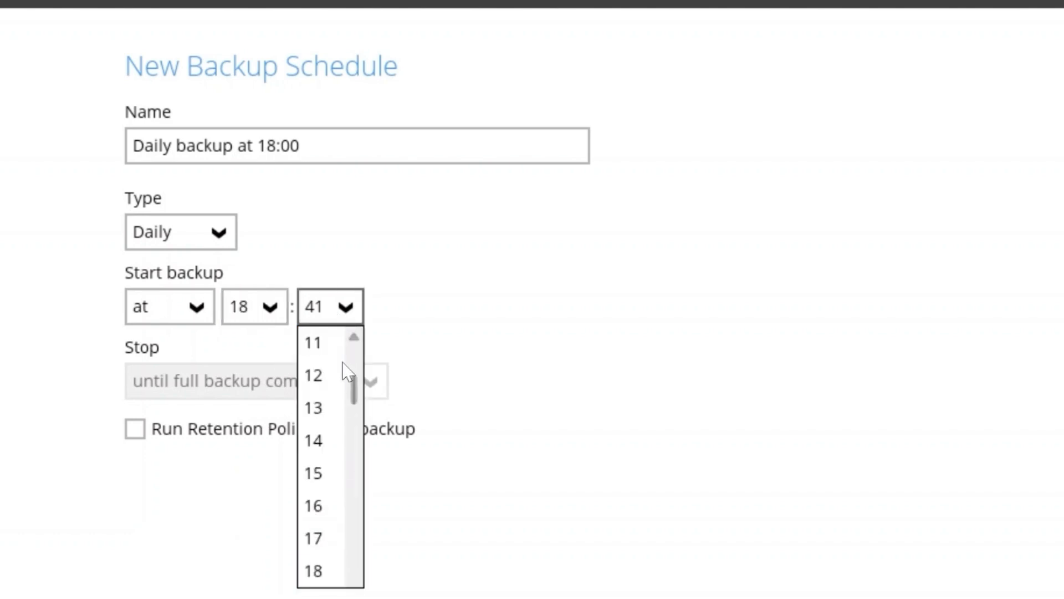
{"action": "left_click", "coordinate": [314, 346]}
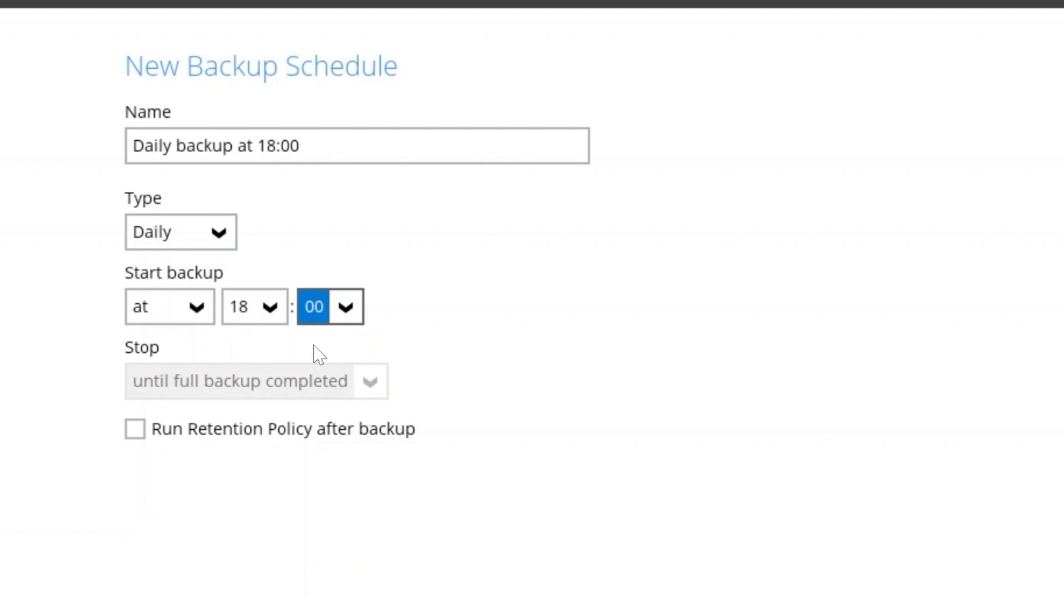
Try starting the backup at a repeating interval, examine the available intervals up to 12 hours, and return to a fixed start time.
{"action": "left_click", "coordinate": [198, 308]}
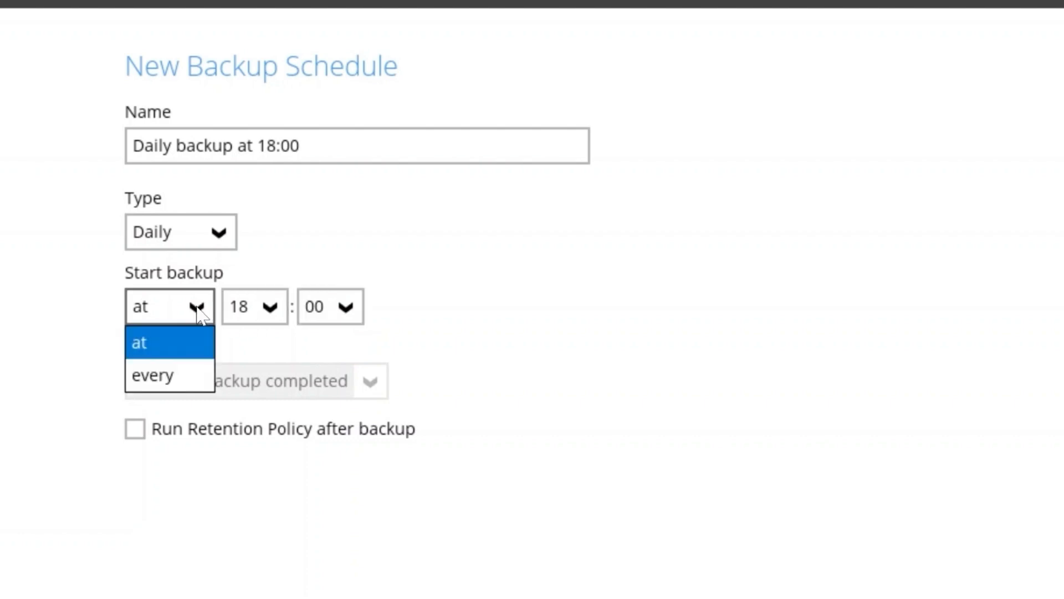
{"action": "left_click", "coordinate": [191, 373]}
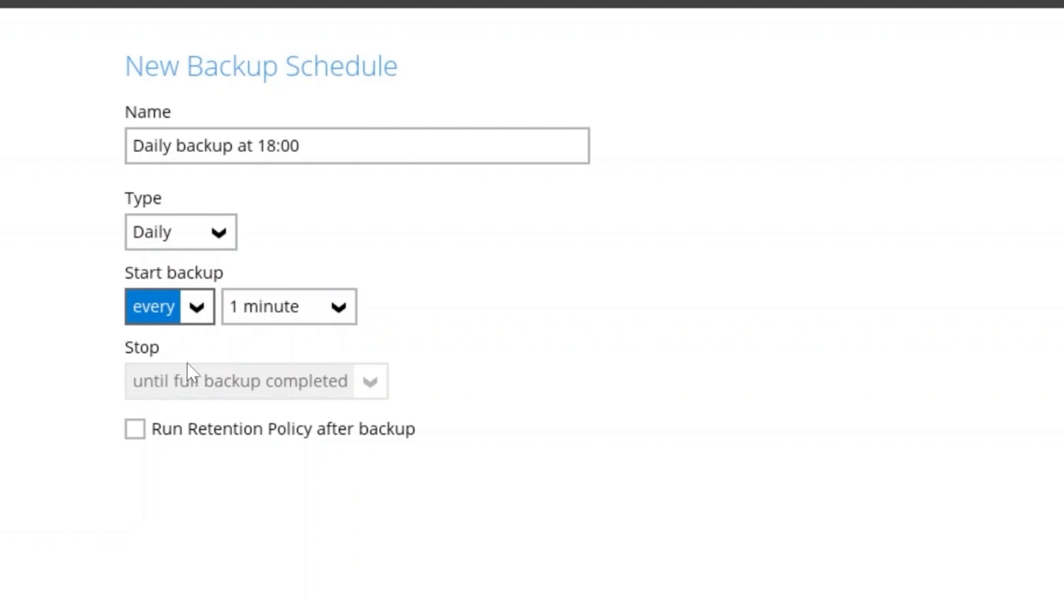
{"action": "left_click", "coordinate": [326, 308]}
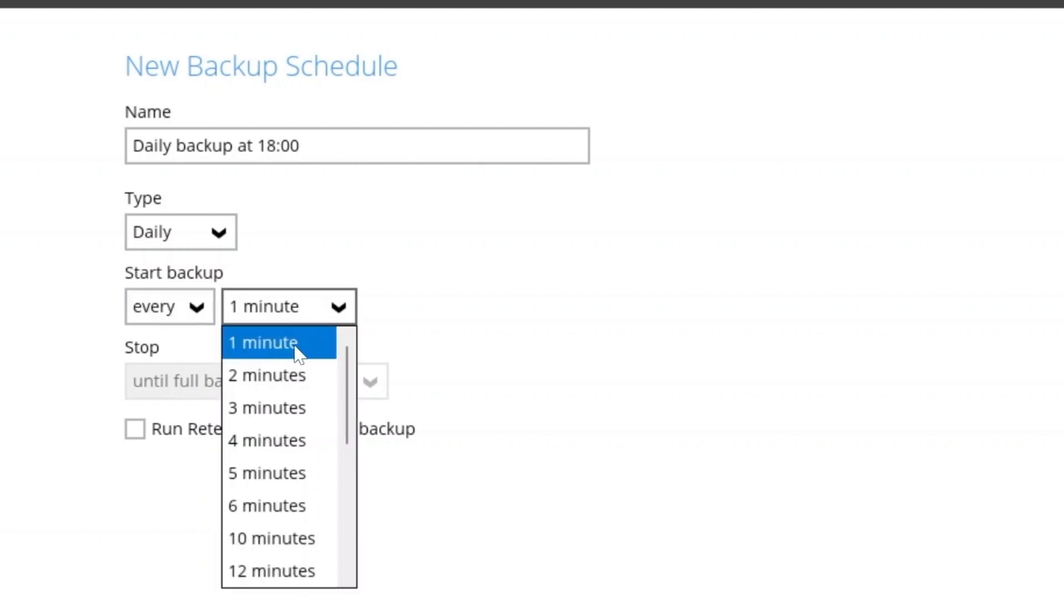
{"action": "scroll", "coordinate": [321, 571], "scroll_direction": "down", "scroll_amount": 3}
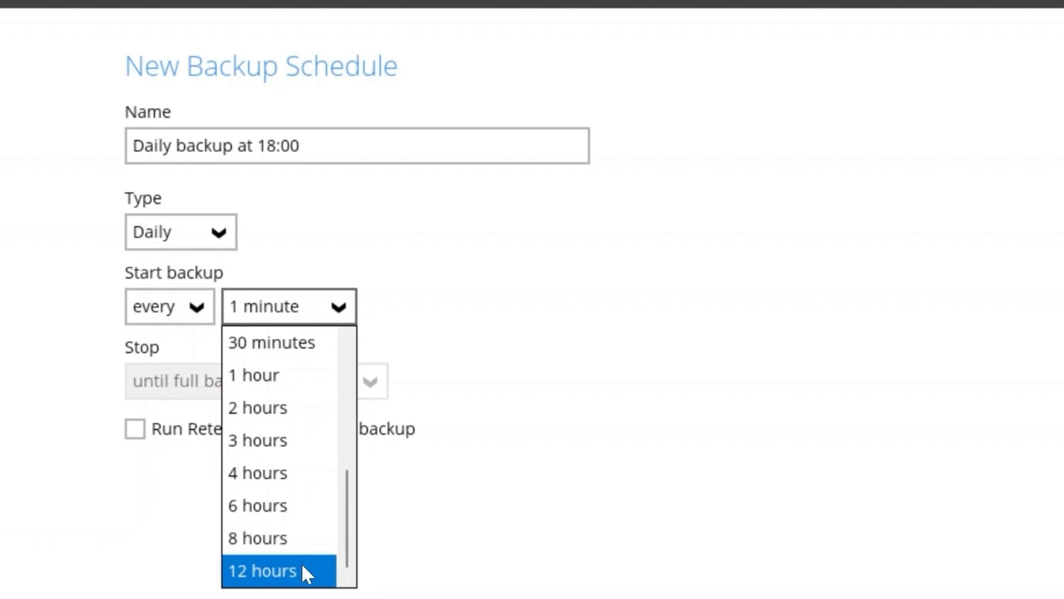
{"action": "left_click", "coordinate": [419, 353]}
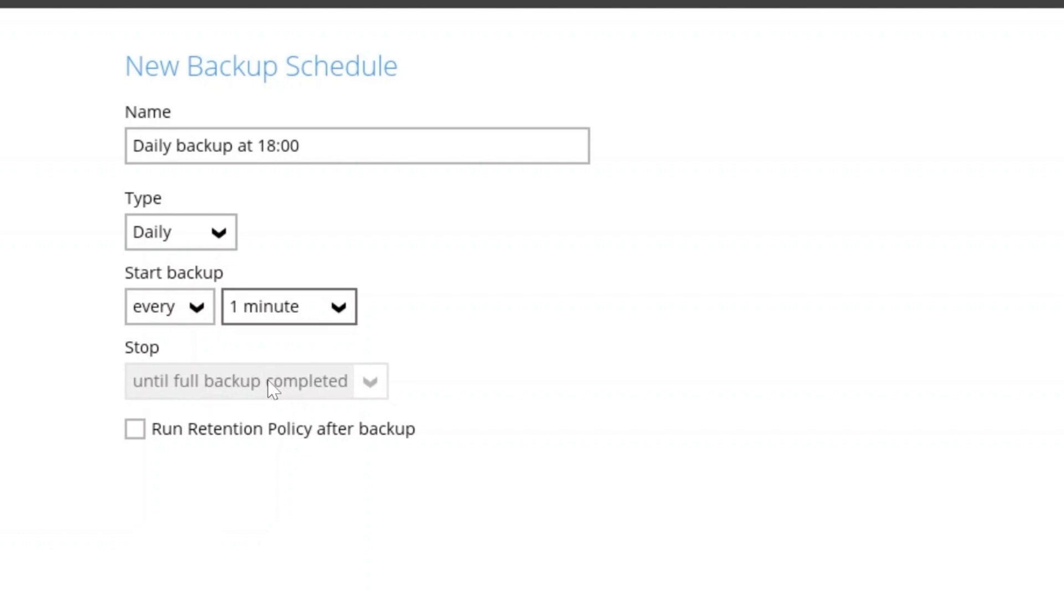
{"action": "left_click", "coordinate": [186, 317]}
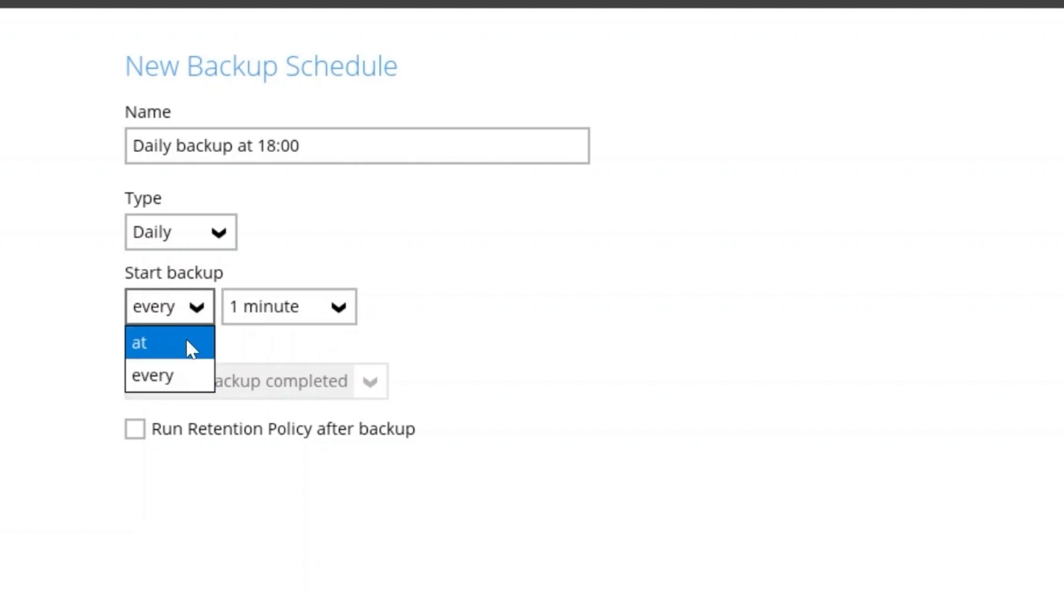
{"action": "left_click", "coordinate": [191, 350]}
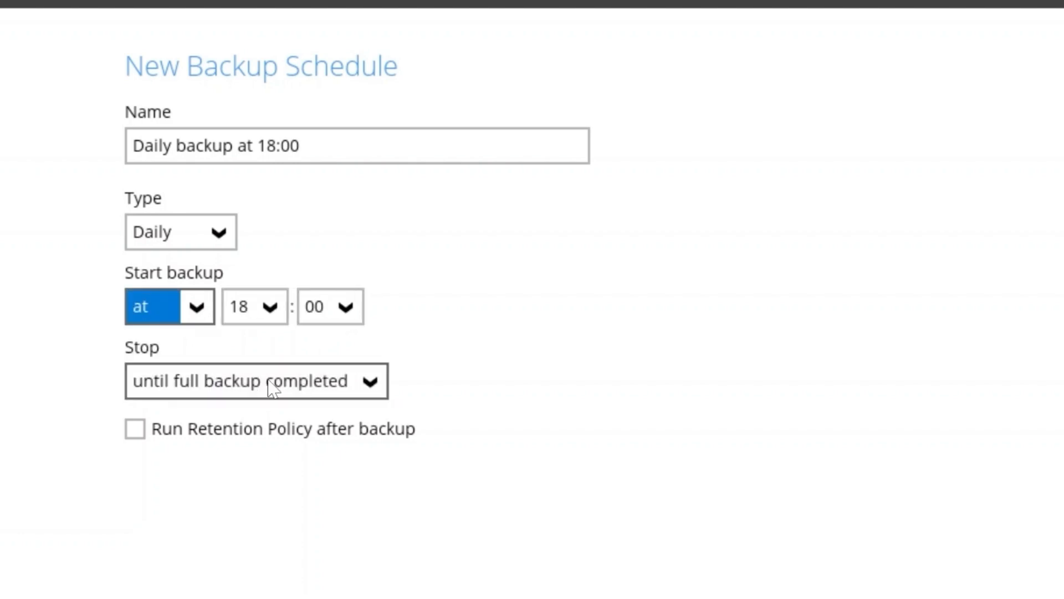
Try stopping the backup after a set number of hours, examine the choices up to 24, and return to stopping at full backup completion.
{"action": "left_click", "coordinate": [269, 388]}
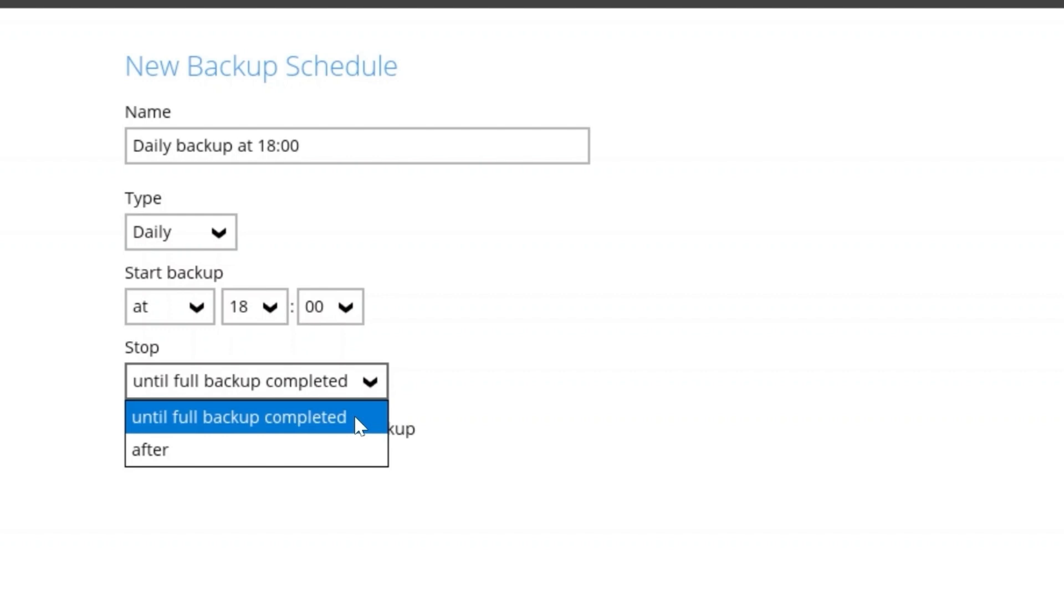
{"action": "left_click", "coordinate": [346, 446]}
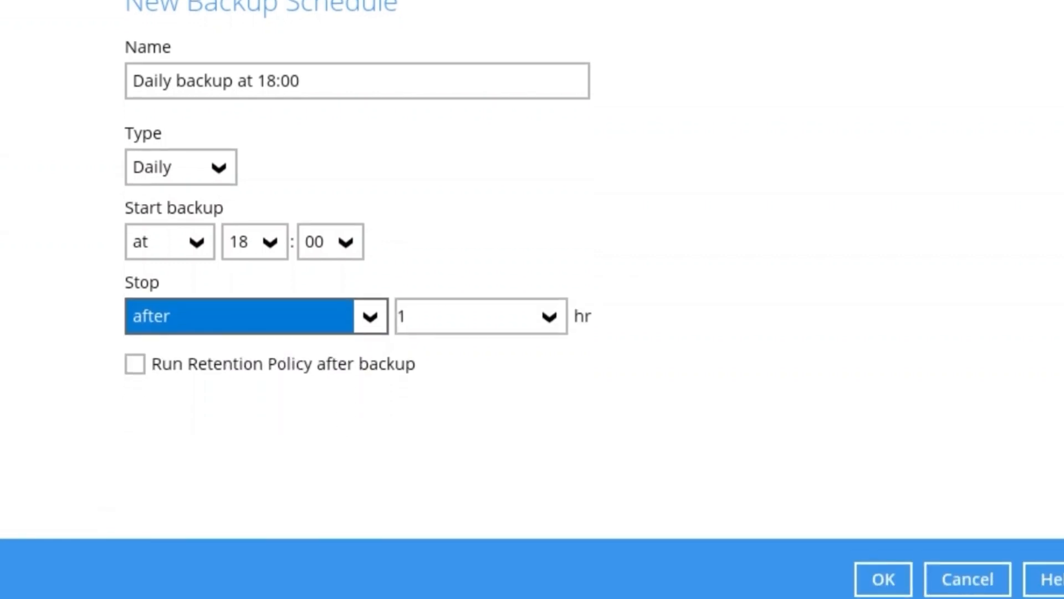
{"action": "left_click", "coordinate": [549, 381]}
{"action": "scroll", "coordinate": [523, 541], "scroll_direction": "down", "scroll_amount": 5}
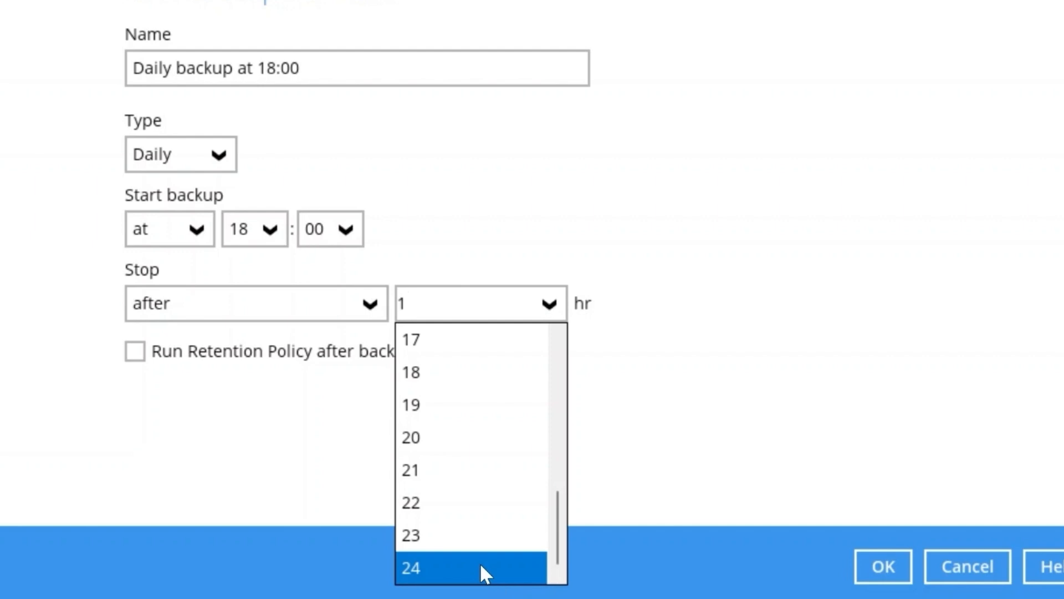
{"action": "left_click", "coordinate": [344, 299]}
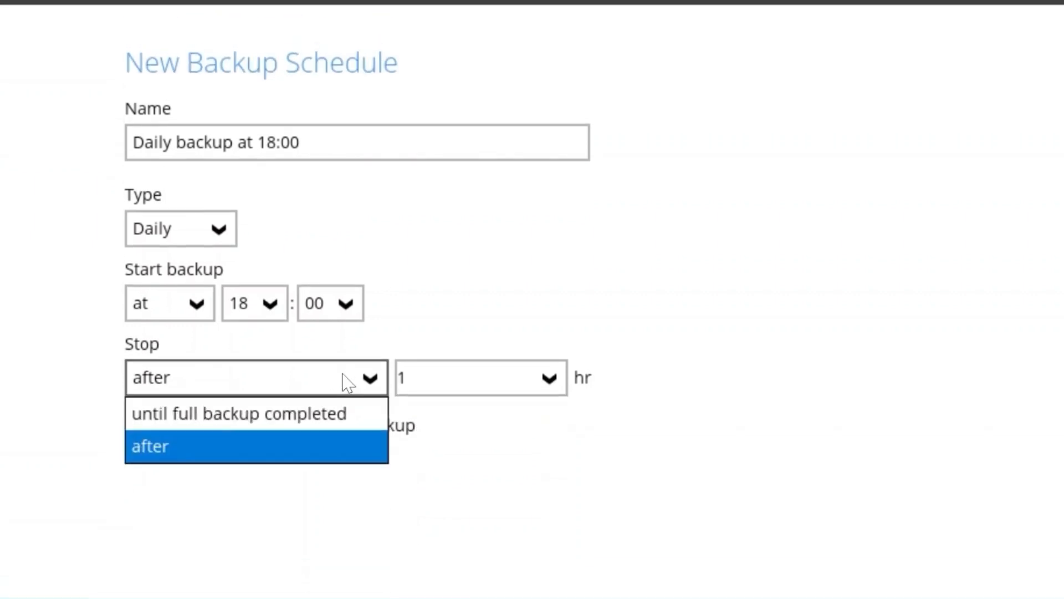
{"action": "left_click", "coordinate": [334, 416]}
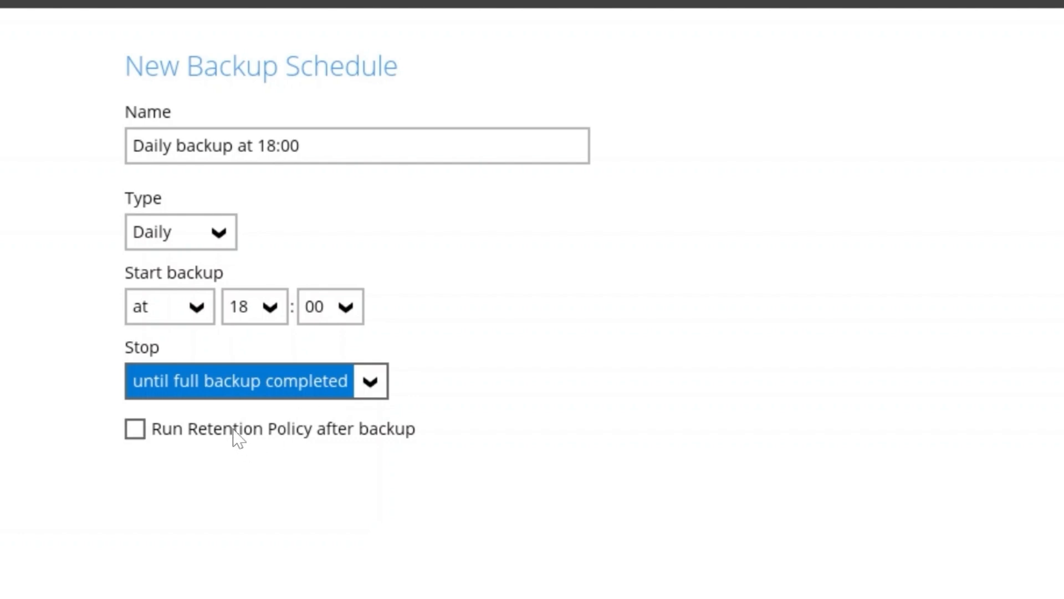
Enable running the retention policy after backup, save the daily schedule, and continue to the destination settings.
{"action": "left_click", "coordinate": [140, 427]}
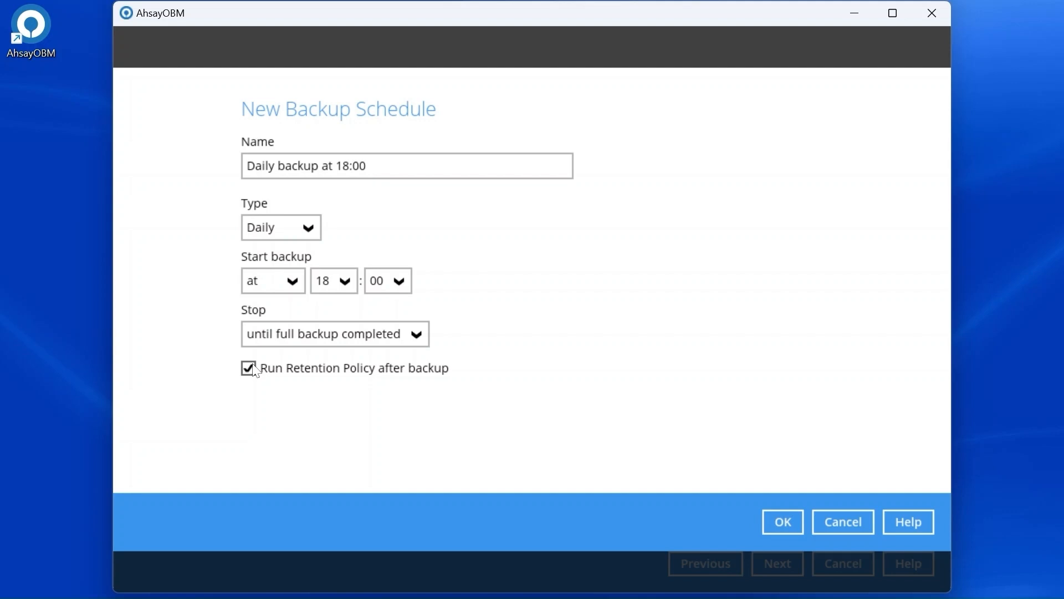
{"action": "left_click", "coordinate": [777, 520]}
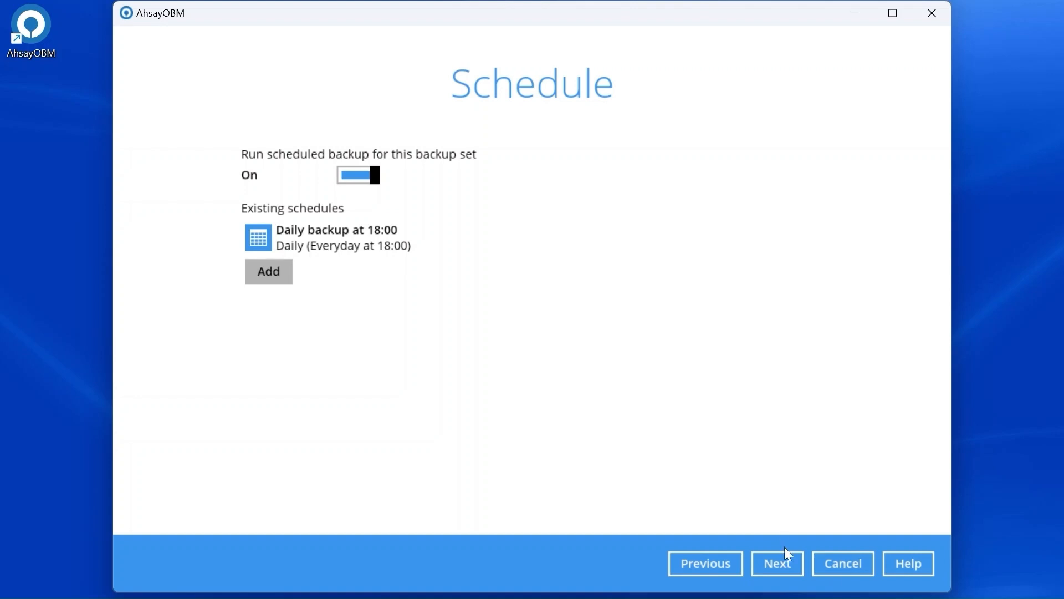
{"action": "left_click", "coordinate": [786, 561]}
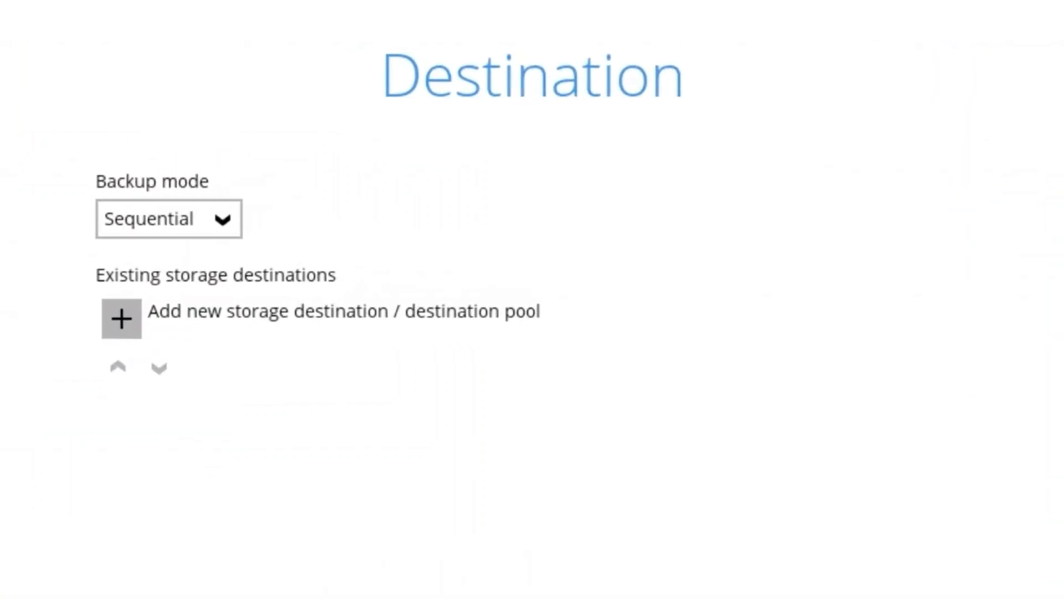
Set the backup mode to Concurrent with unlimited concurrent destinations, and add the Ahsay Drive (Singapore/Singapore) storage destination.
{"action": "left_click", "coordinate": [242, 213]}
{"action": "left_click", "coordinate": [212, 253]}
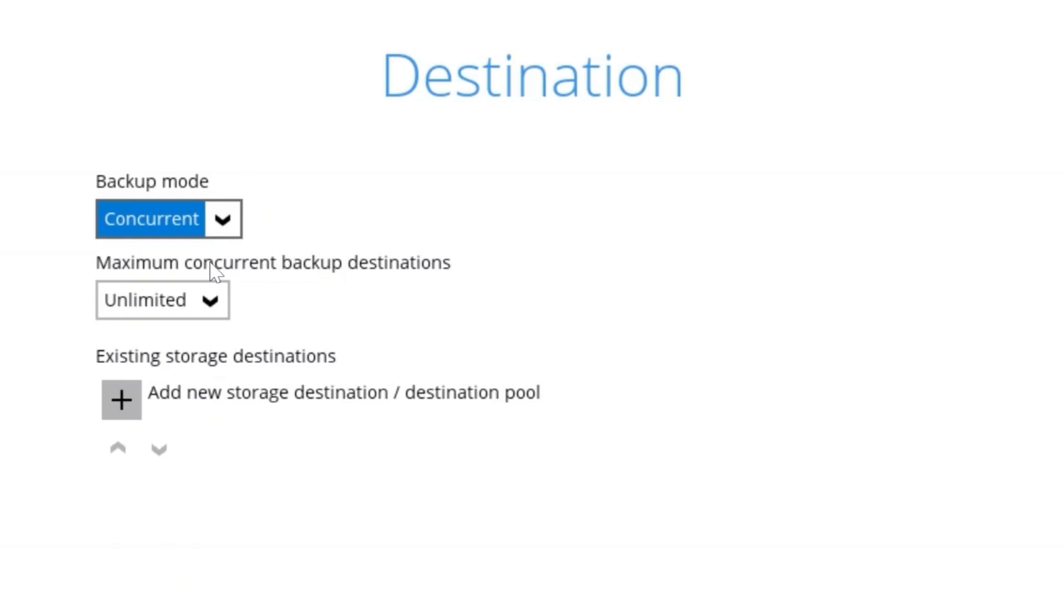
{"action": "left_click", "coordinate": [220, 306]}
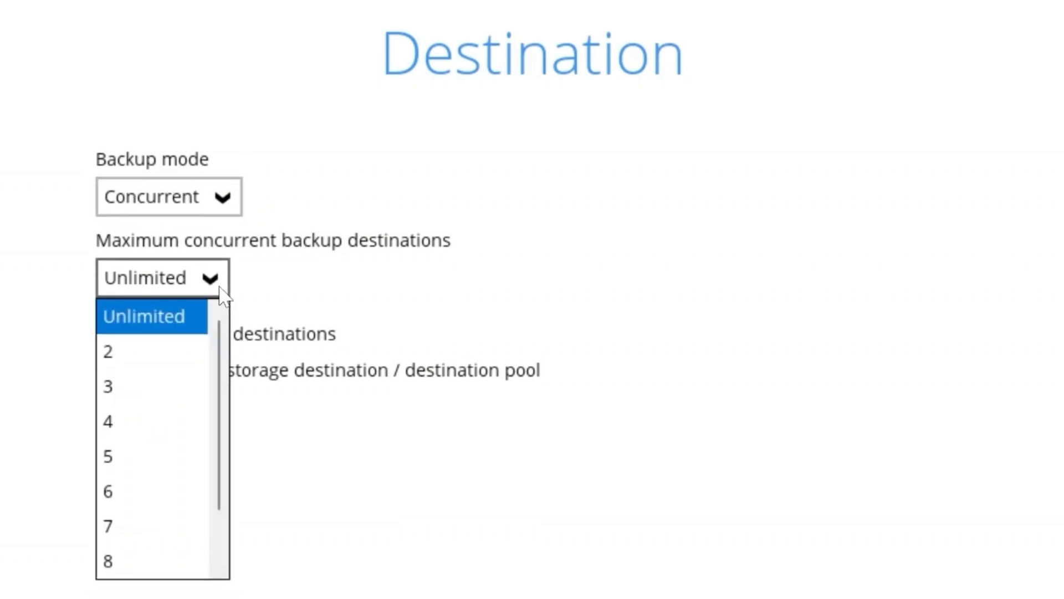
{"action": "left_click", "coordinate": [308, 282]}
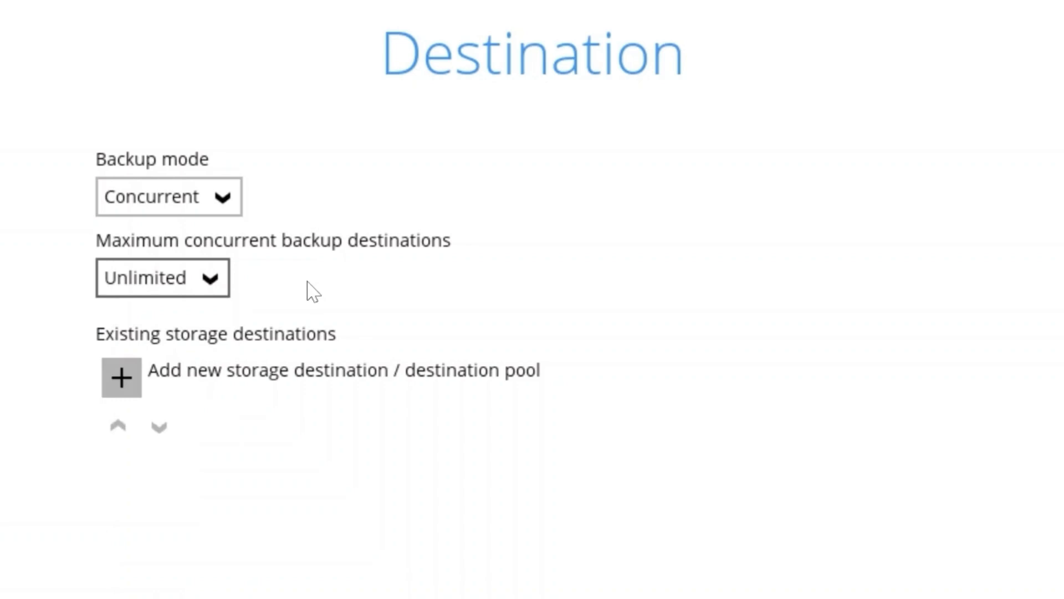
{"action": "left_click", "coordinate": [122, 374]}
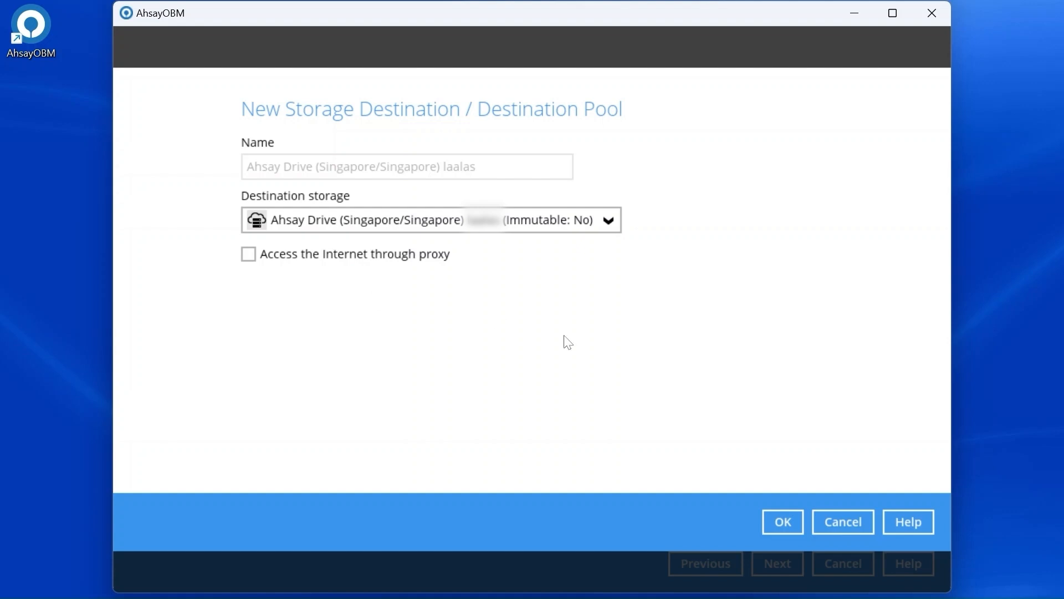
{"action": "left_click", "coordinate": [788, 530]}
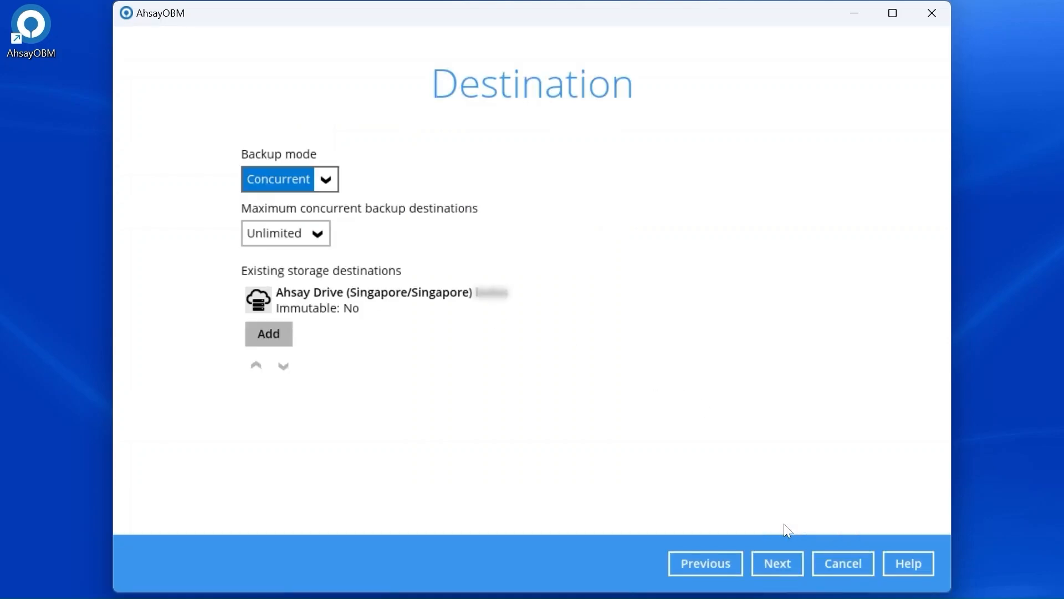
Add a second storage destination of the Local / Mapped Drive / Network Drive / Removable Drive type using the path E:\backup.
{"action": "left_click", "coordinate": [265, 336]}
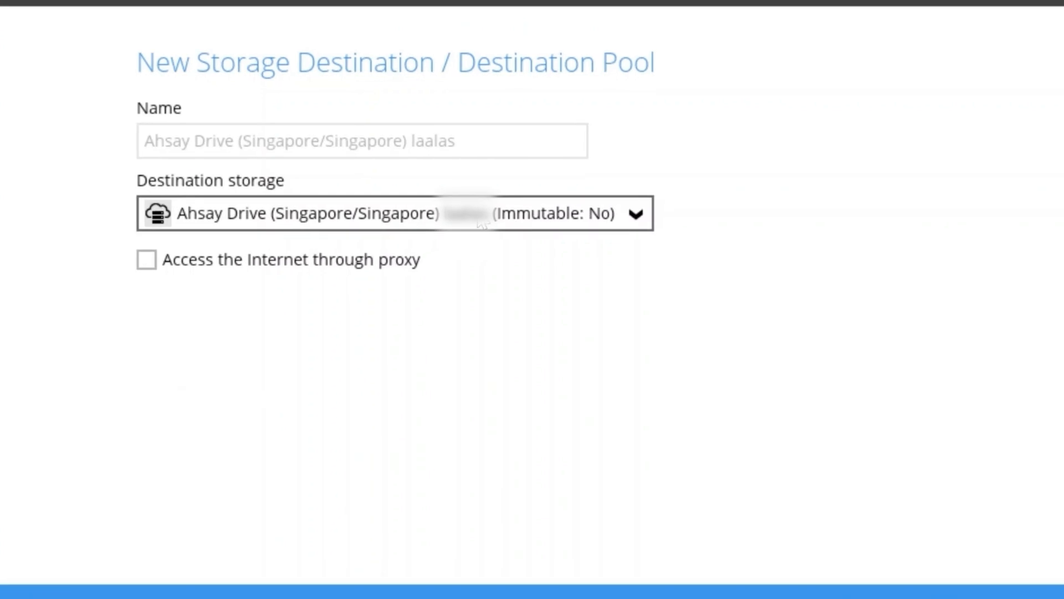
{"action": "left_click", "coordinate": [481, 223]}
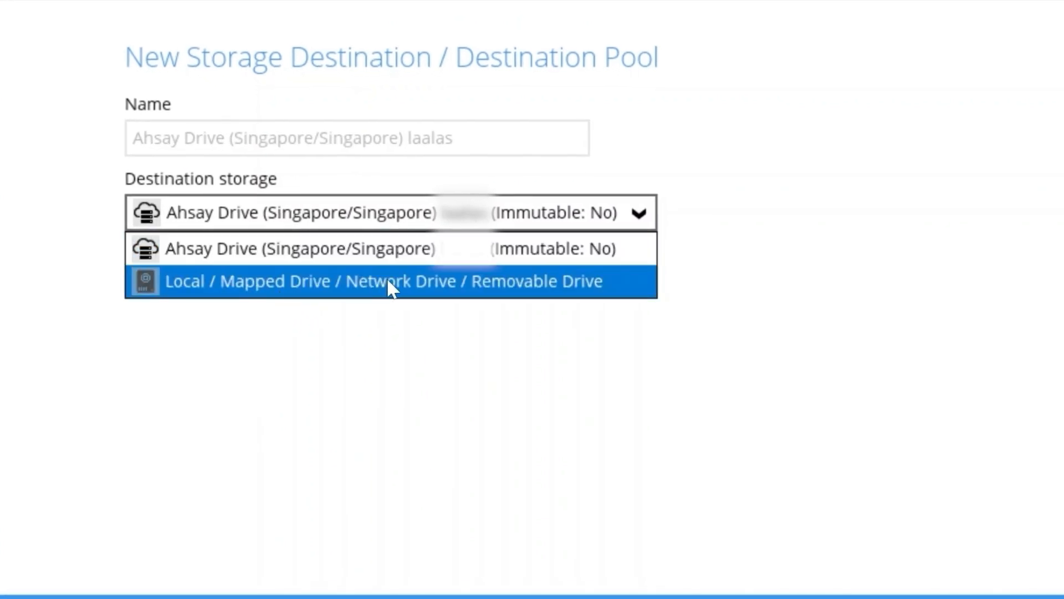
{"action": "left_click", "coordinate": [541, 284]}
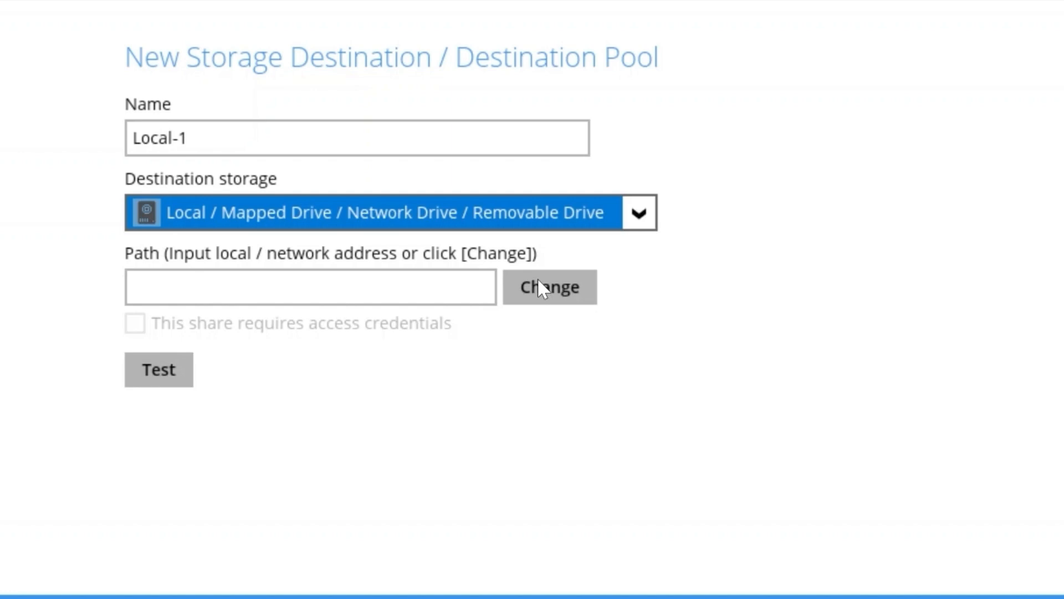
{"action": "left_click", "coordinate": [538, 279]}
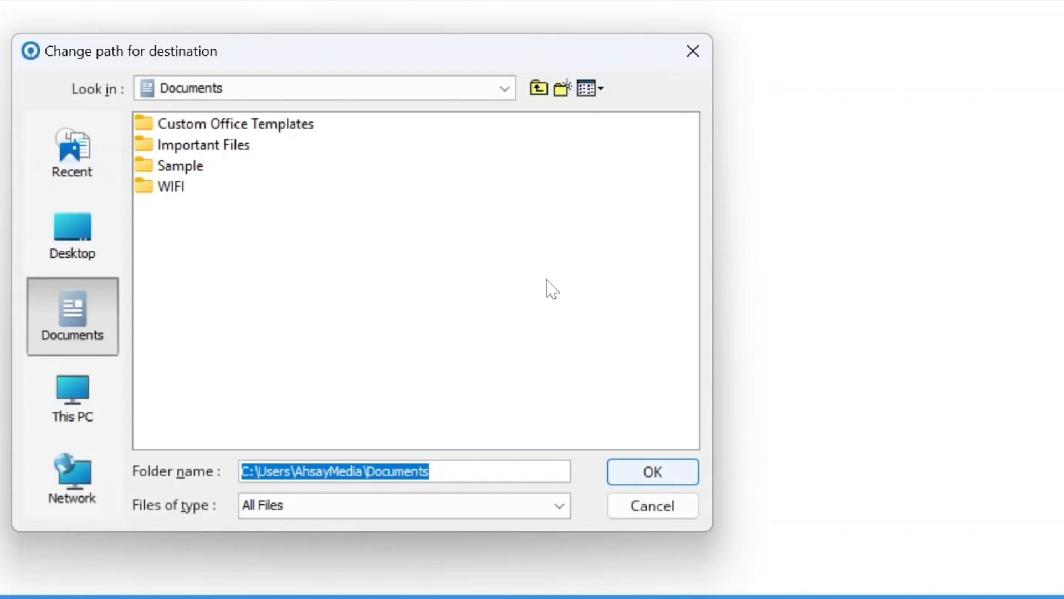
{"action": "left_click", "coordinate": [71, 408]}
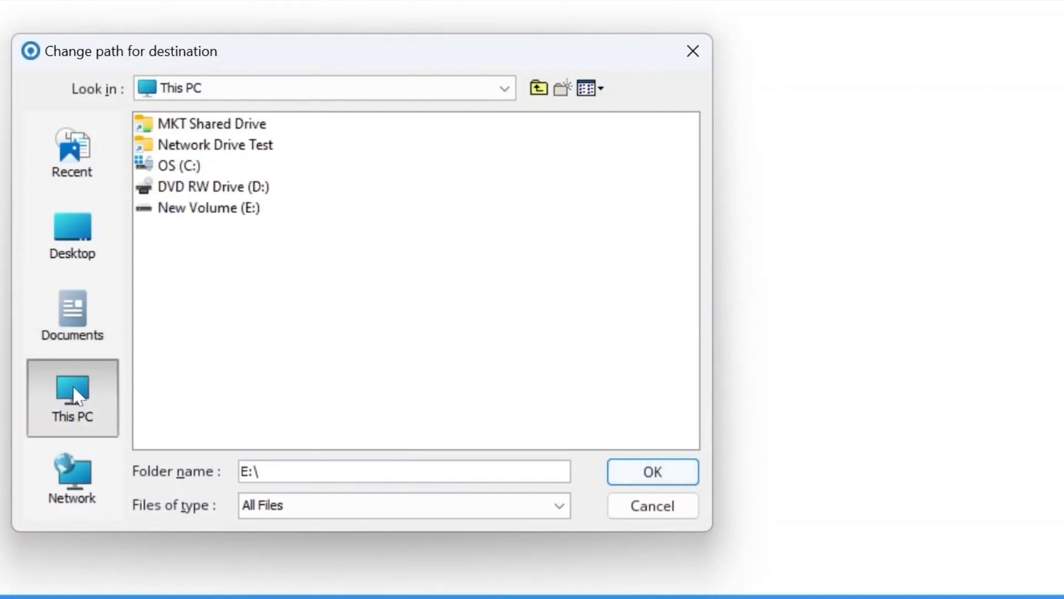
{"action": "double_click", "coordinate": [199, 209]}
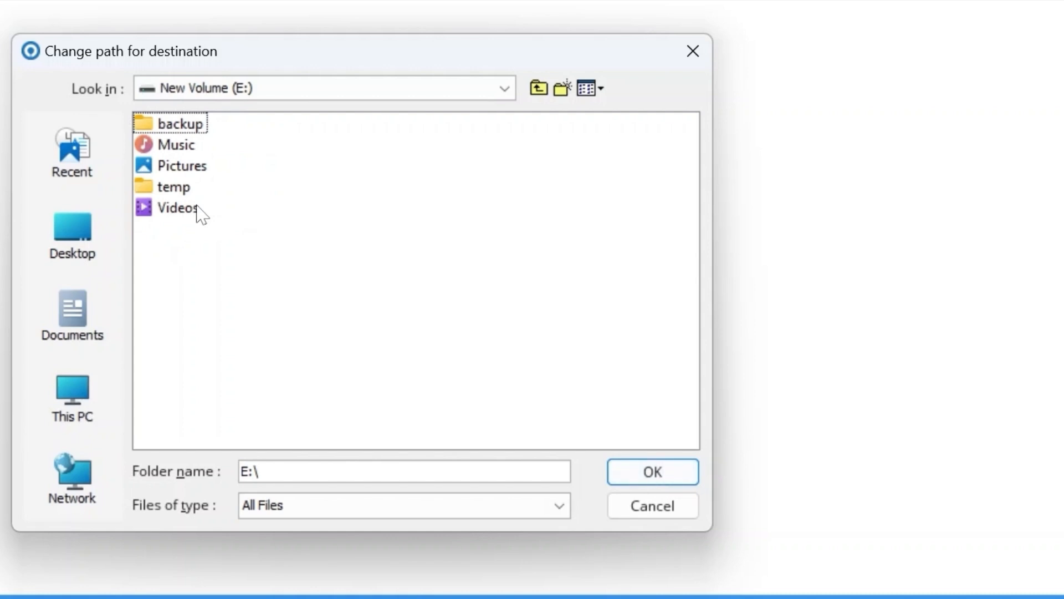
{"action": "left_click", "coordinate": [171, 126]}
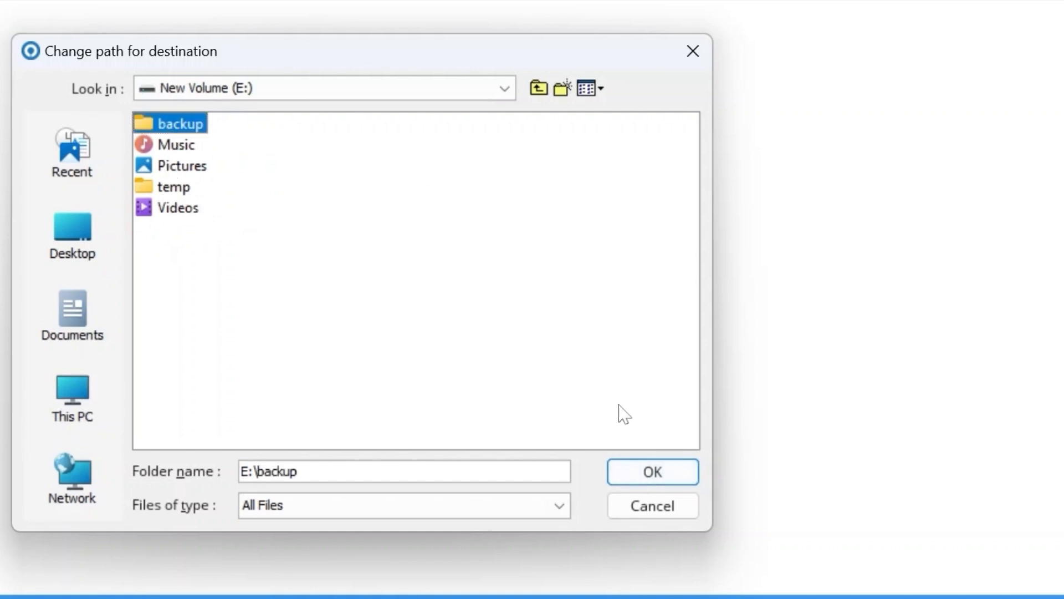
{"action": "left_click", "coordinate": [650, 474]}
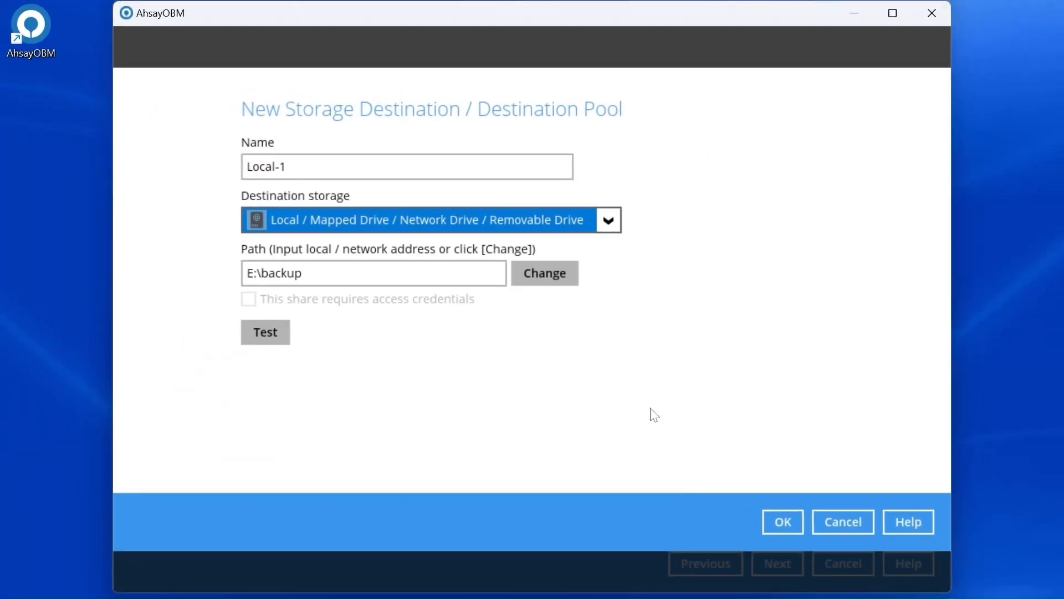
{"action": "left_click", "coordinate": [773, 517]}
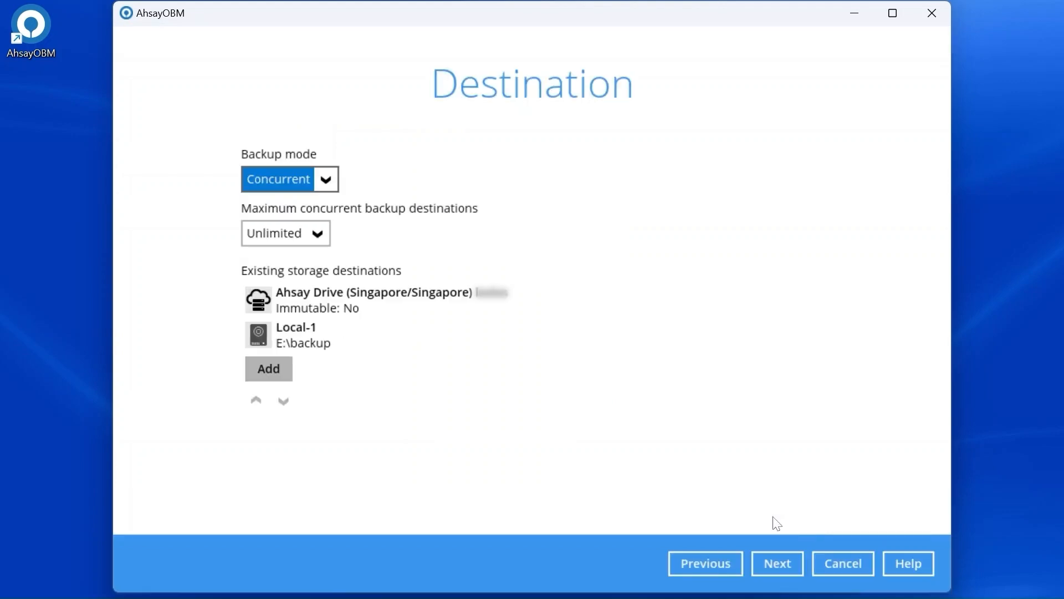
Create the backup set with encryption on and the Default type, confirm the encryption key, and close the completion page.
{"action": "left_click", "coordinate": [781, 564]}
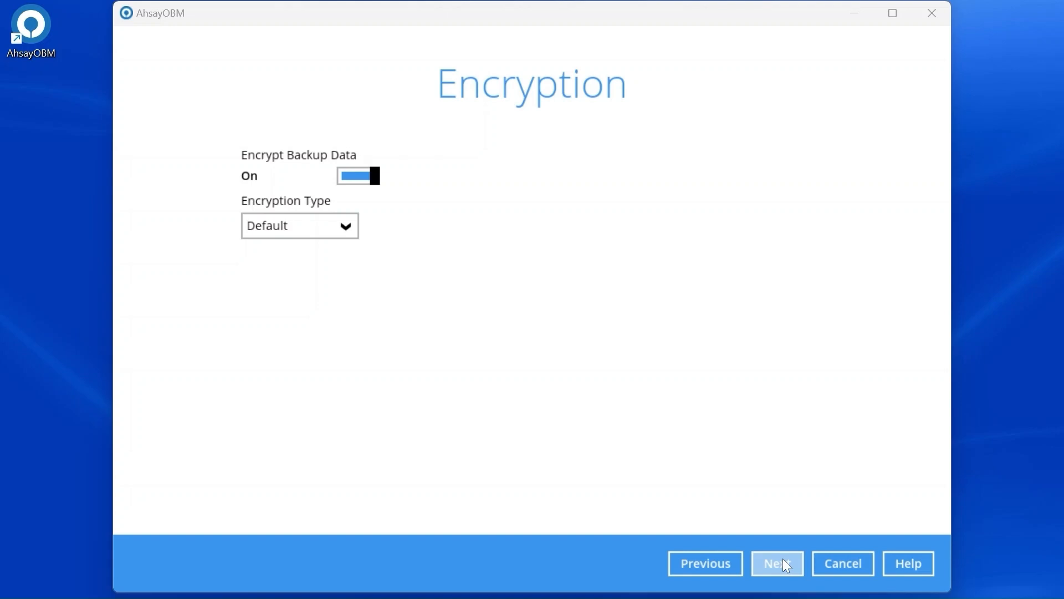
{"action": "left_click", "coordinate": [784, 559]}
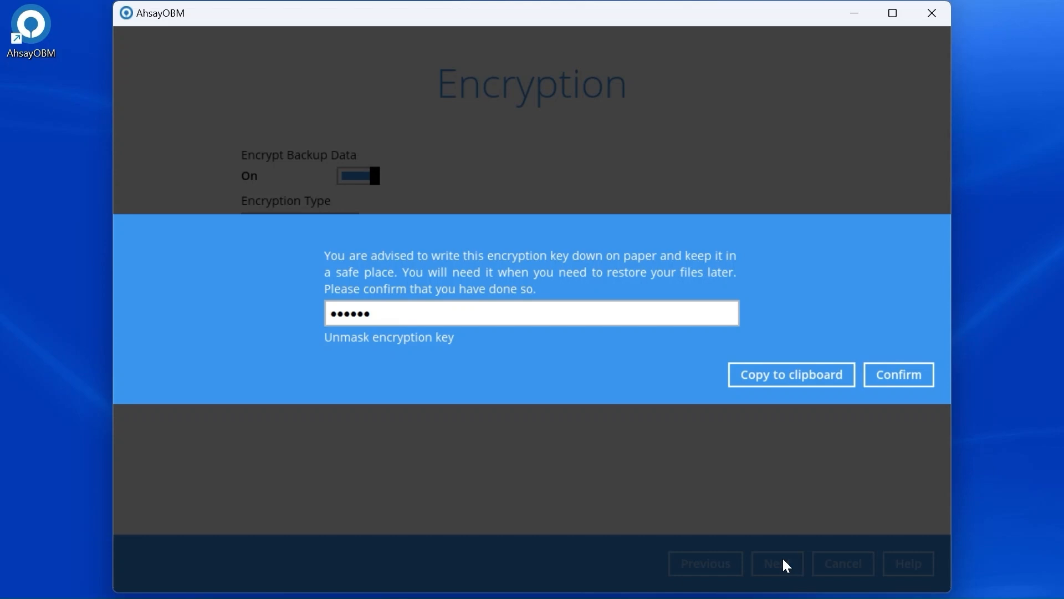
{"action": "left_click", "coordinate": [886, 382]}
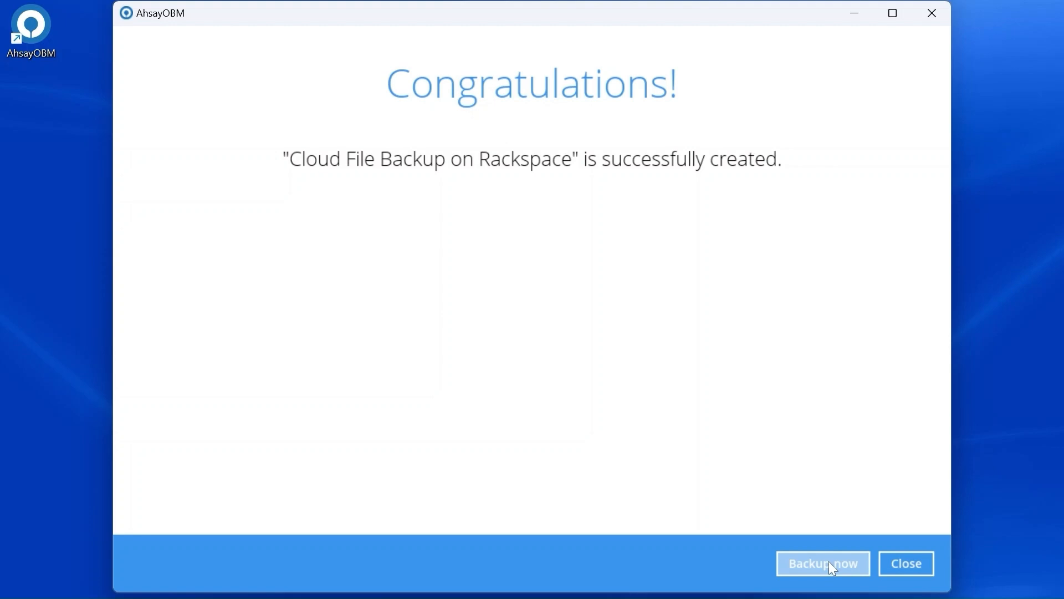
{"action": "left_click", "coordinate": [907, 563]}
{"action": "left_click", "coordinate": [908, 563]}
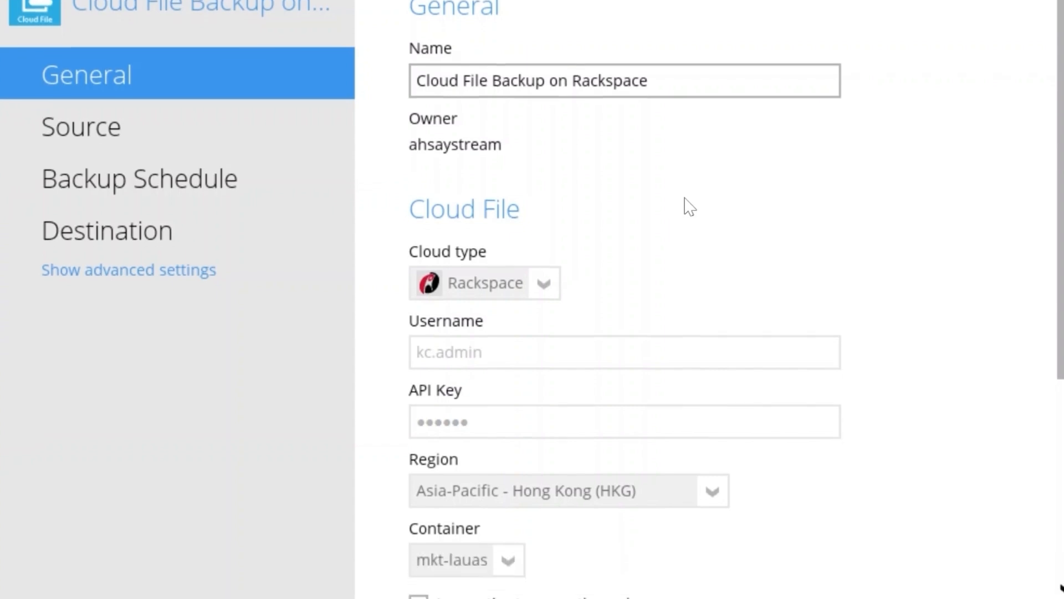
Enter the account password for Windows User Authentication in the new backup set's general settings.
{"action": "scroll", "coordinate": [846, 450], "scroll_direction": "down", "scroll_amount": 5}
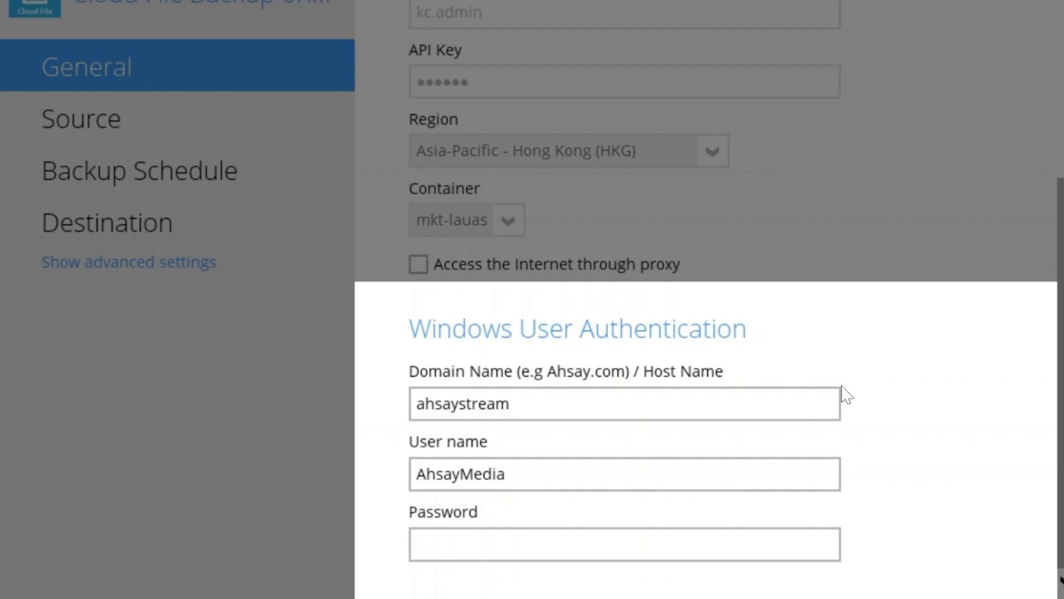
{"action": "left_click", "coordinate": [721, 543]}
{"action": "type", "text": "********"}
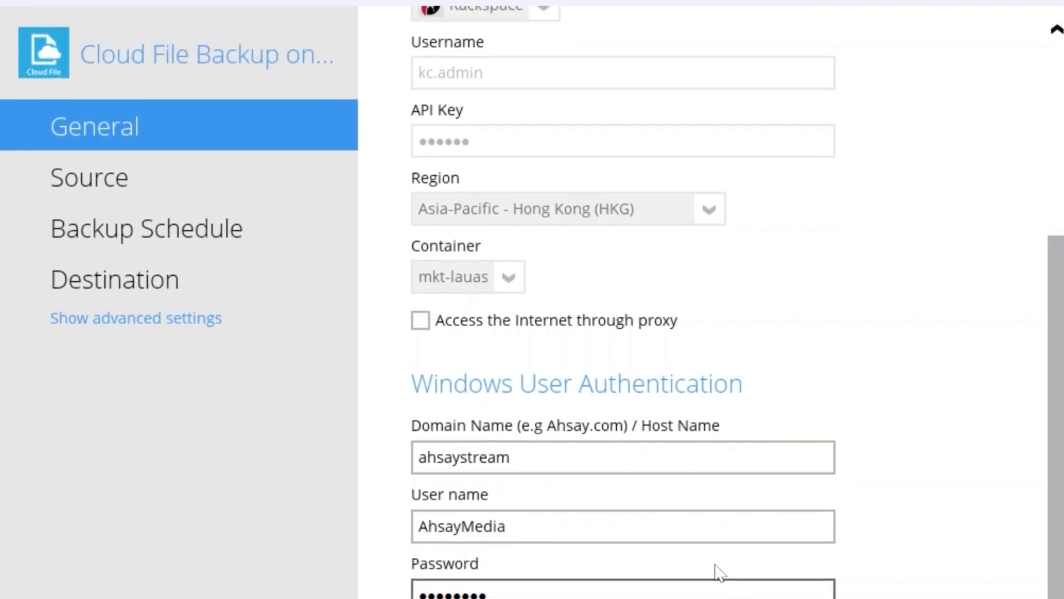
Reveal the backup set's advanced settings and review the deduplication options and the simple retention policy's time units.
{"action": "left_click", "coordinate": [218, 326]}
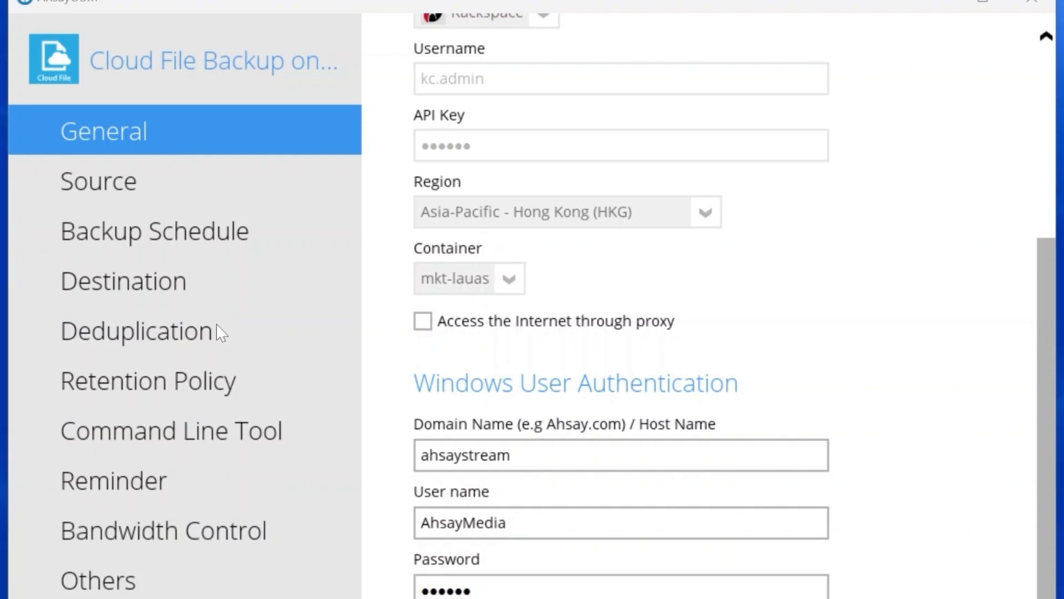
{"action": "left_click", "coordinate": [220, 332]}
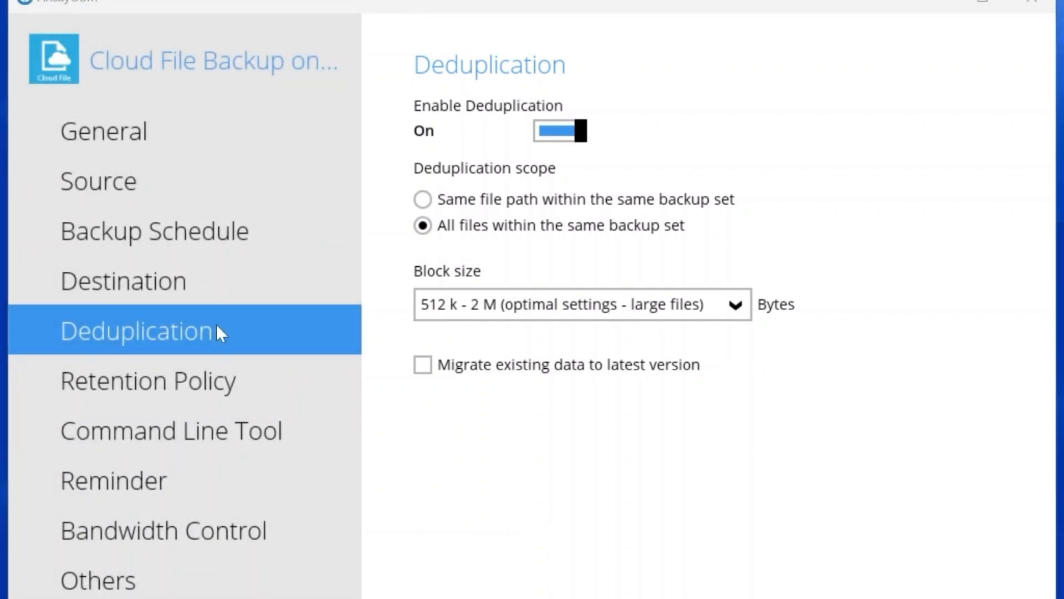
{"action": "left_click", "coordinate": [282, 368]}
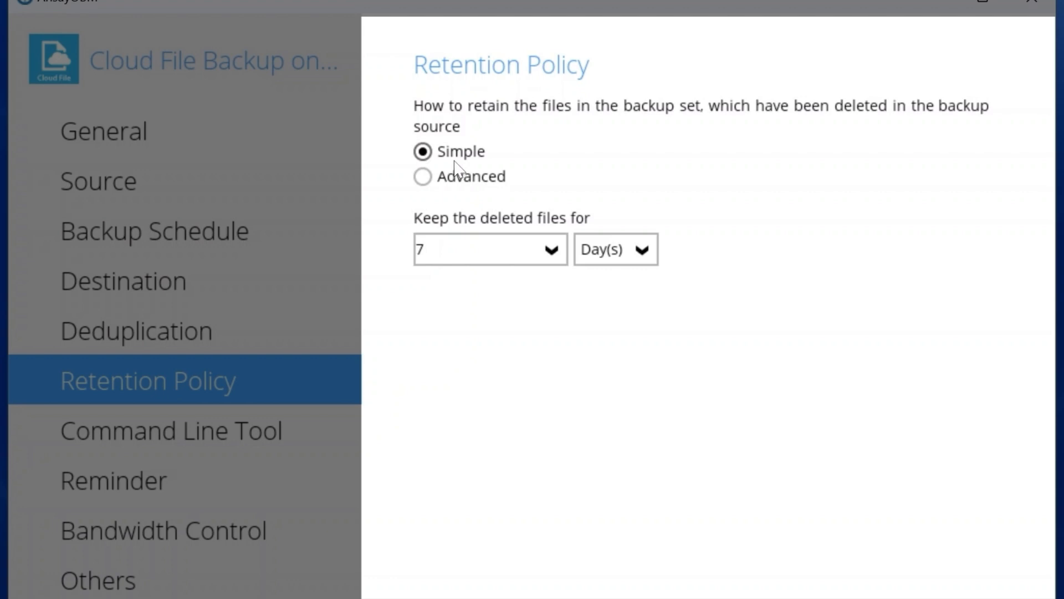
{"action": "left_click", "coordinate": [634, 260]}
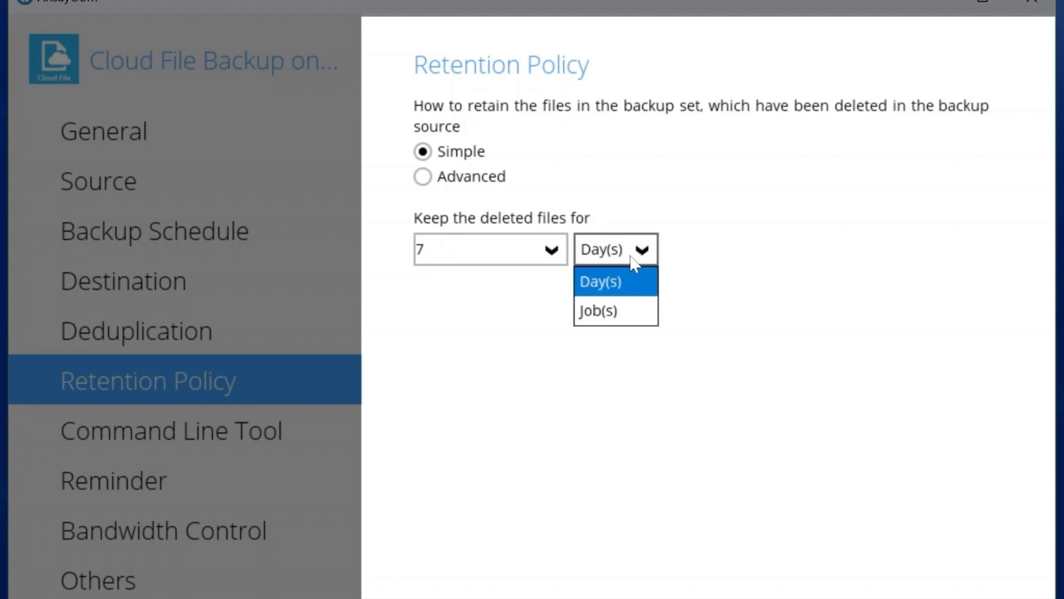
{"action": "left_click", "coordinate": [626, 239]}
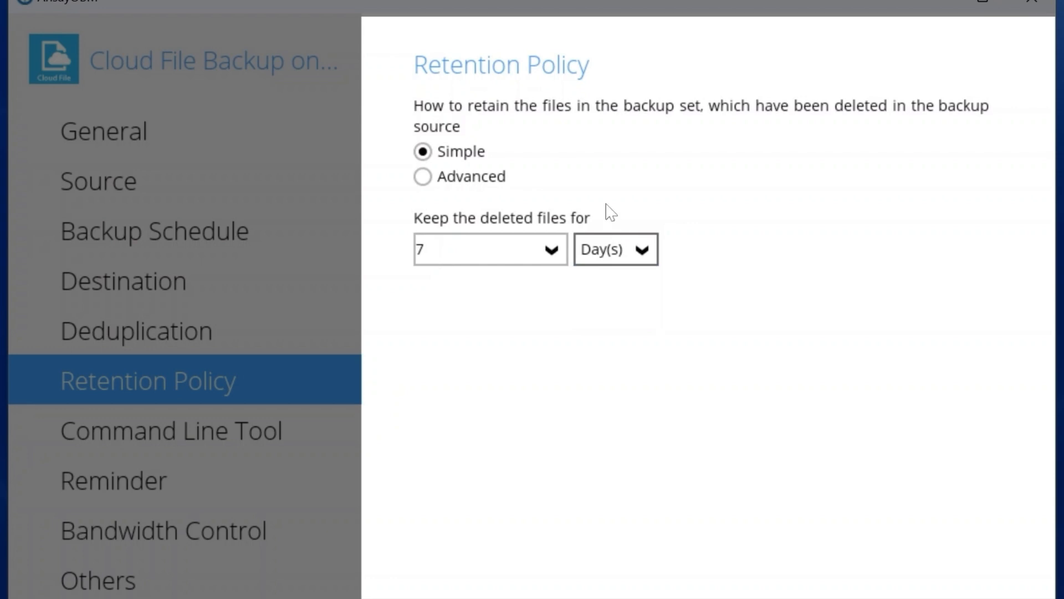
Switch to advanced retention, examine the types offered for a new retention policy, and cancel the new policy.
{"action": "left_click", "coordinate": [427, 185]}
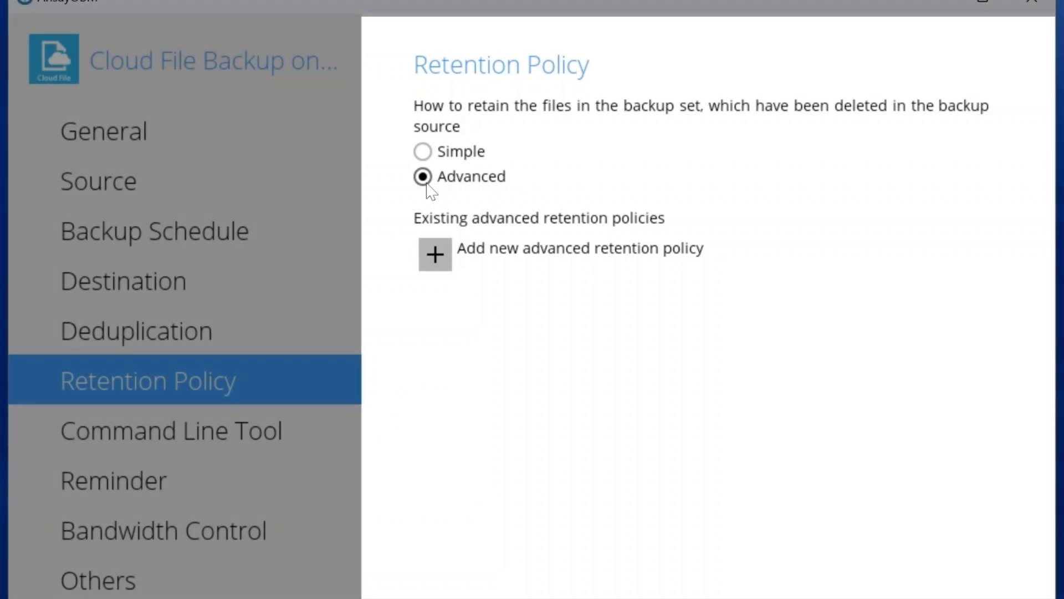
{"action": "left_click", "coordinate": [431, 256]}
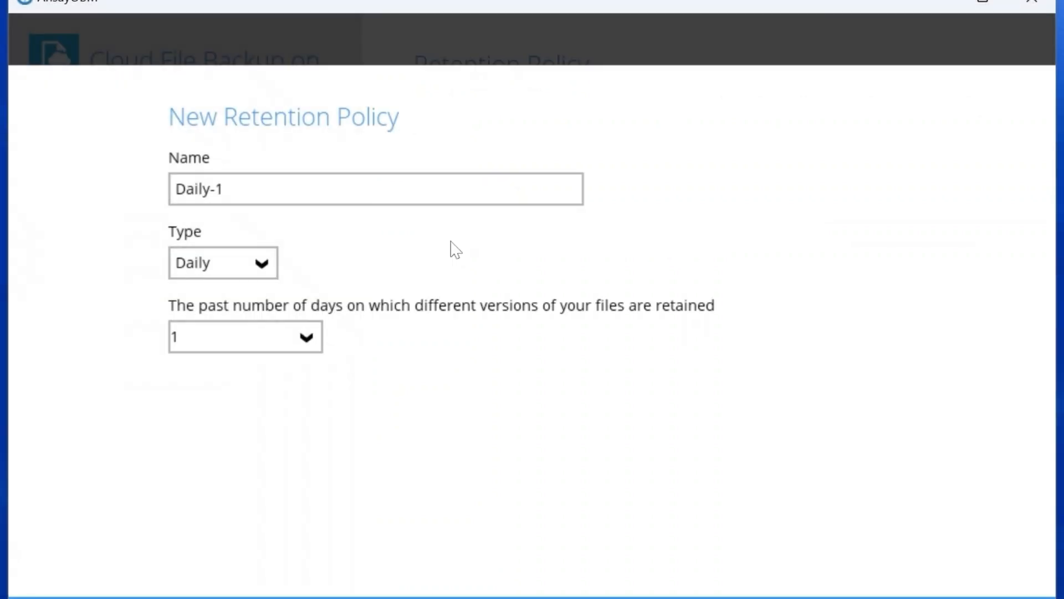
{"action": "left_click", "coordinate": [229, 244]}
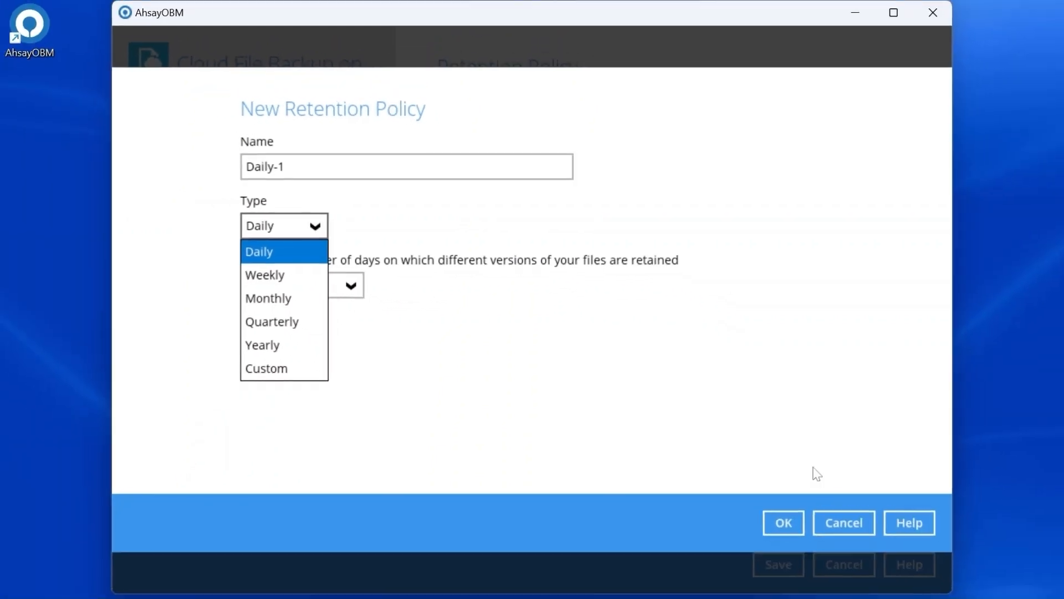
{"action": "left_click", "coordinate": [832, 518]}
{"action": "left_click", "coordinate": [833, 517]}
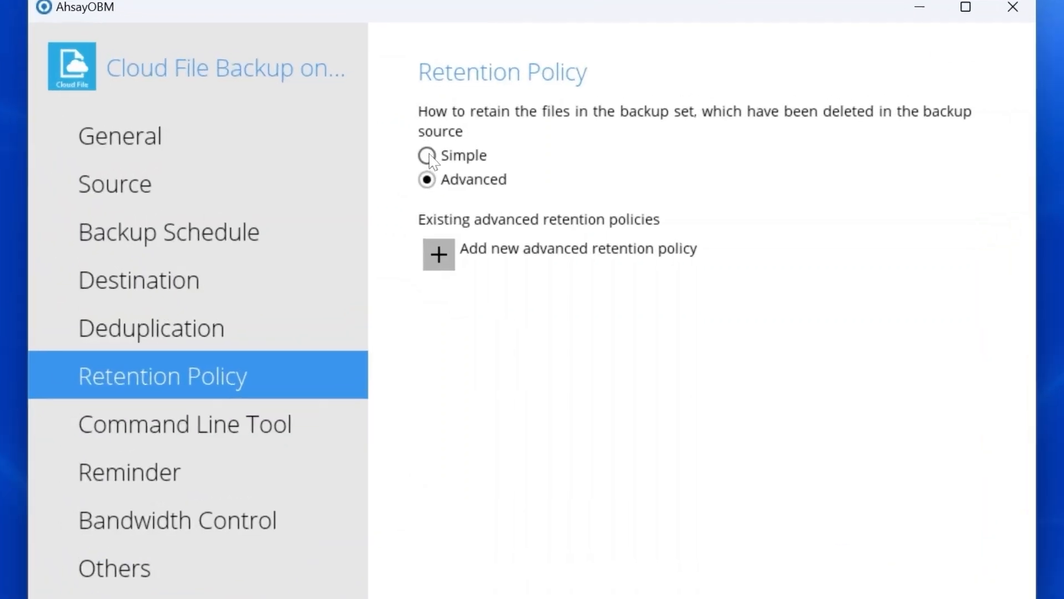
Set the retention policy to Simple and keep the deleted files for 3650 days.
{"action": "left_click", "coordinate": [445, 138]}
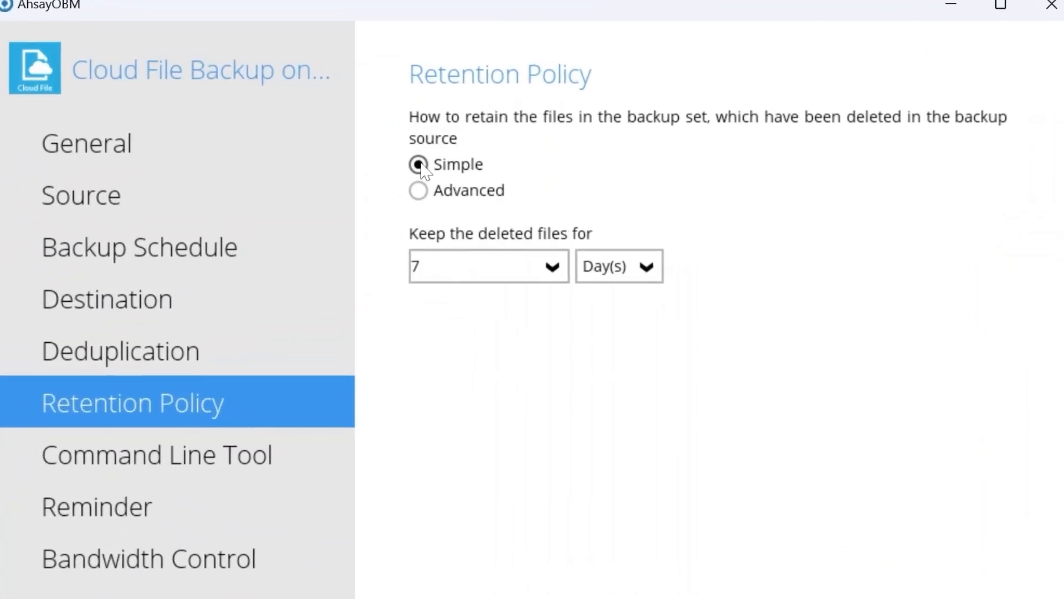
{"action": "left_click_drag", "start_coordinate": [421, 267], "coordinate": [397, 268]}
{"action": "type", "text": "3650"}
Change the temporary directory for storing backup files to E:\temp in the backup set's other settings.
{"action": "left_click", "coordinate": [193, 549]}
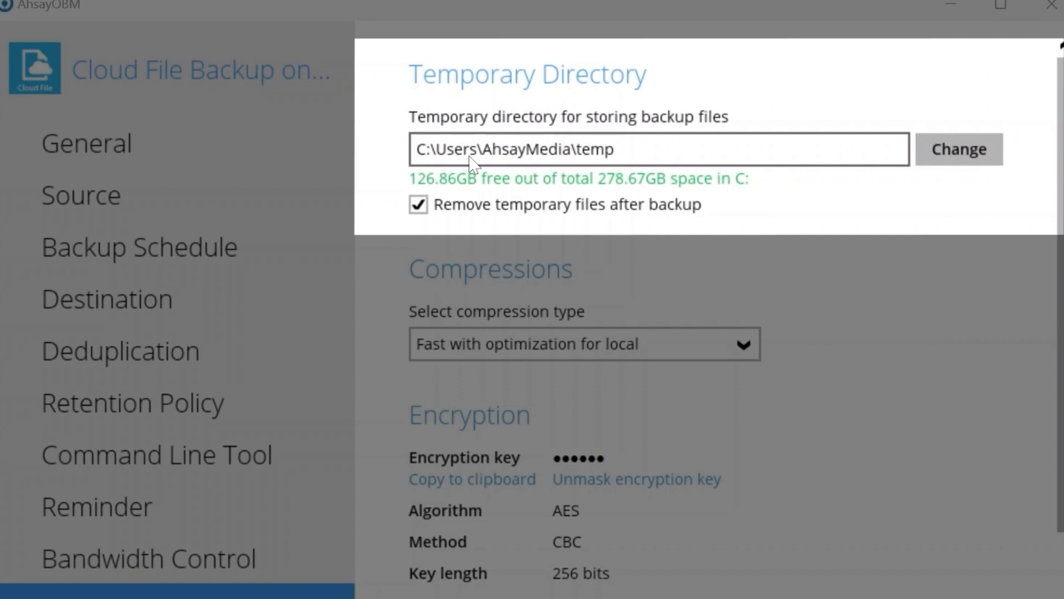
{"action": "left_click", "coordinate": [959, 149]}
{"action": "left_click", "coordinate": [461, 335]}
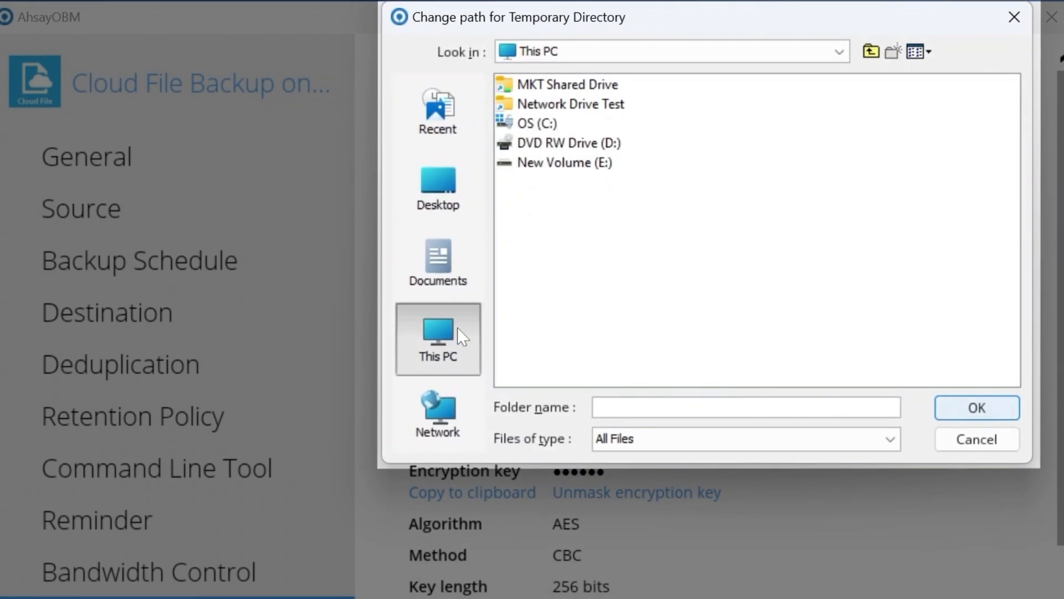
{"action": "double_click", "coordinate": [603, 162]}
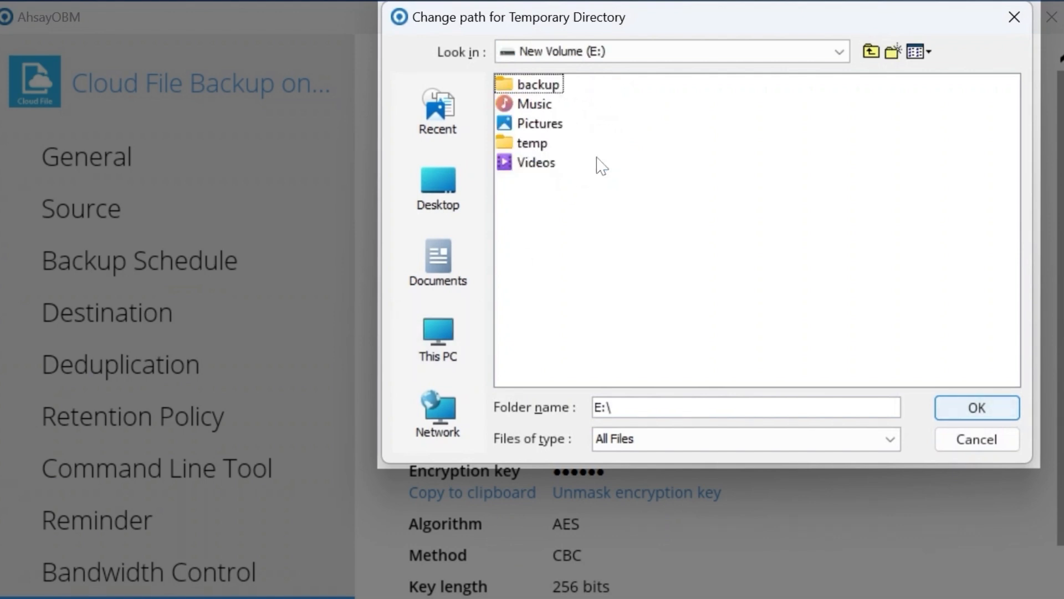
{"action": "left_click", "coordinate": [534, 146]}
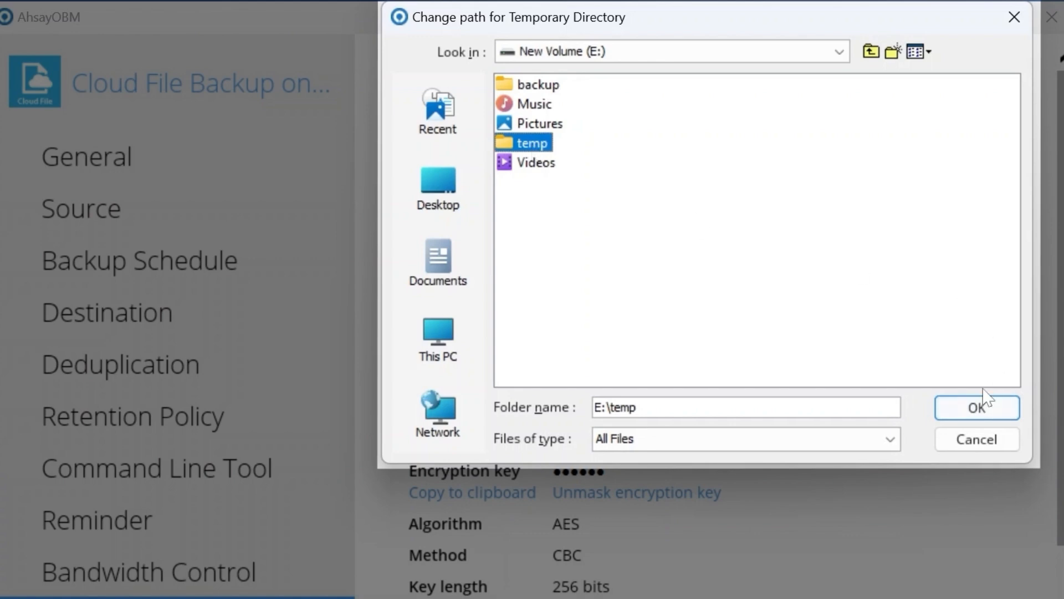
{"action": "left_click", "coordinate": [972, 408]}
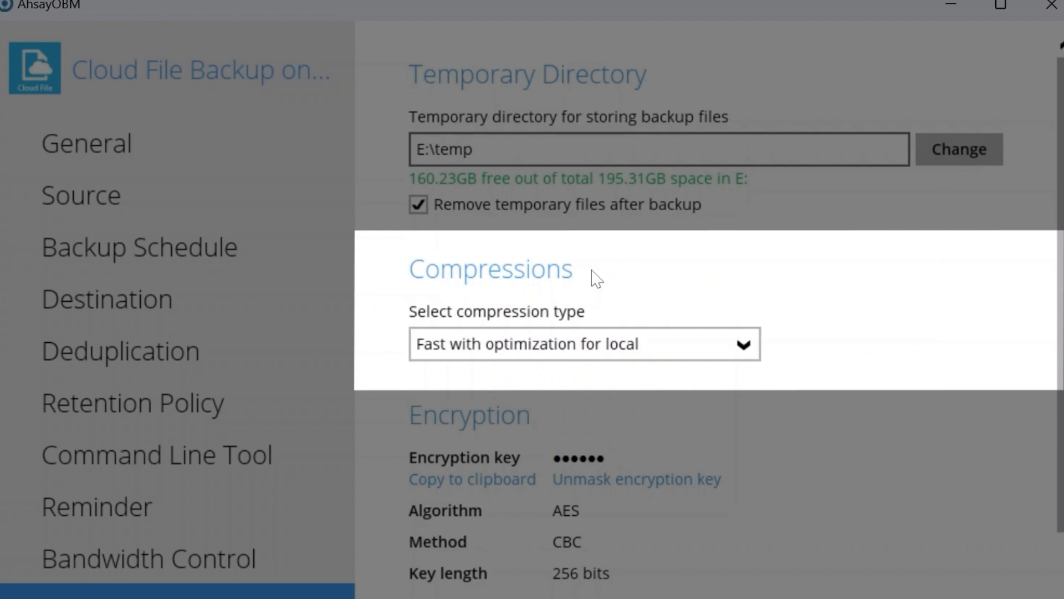
Keep Fast with optimization for local as the compression type and save the backup set's settings.
{"action": "left_click", "coordinate": [672, 349]}
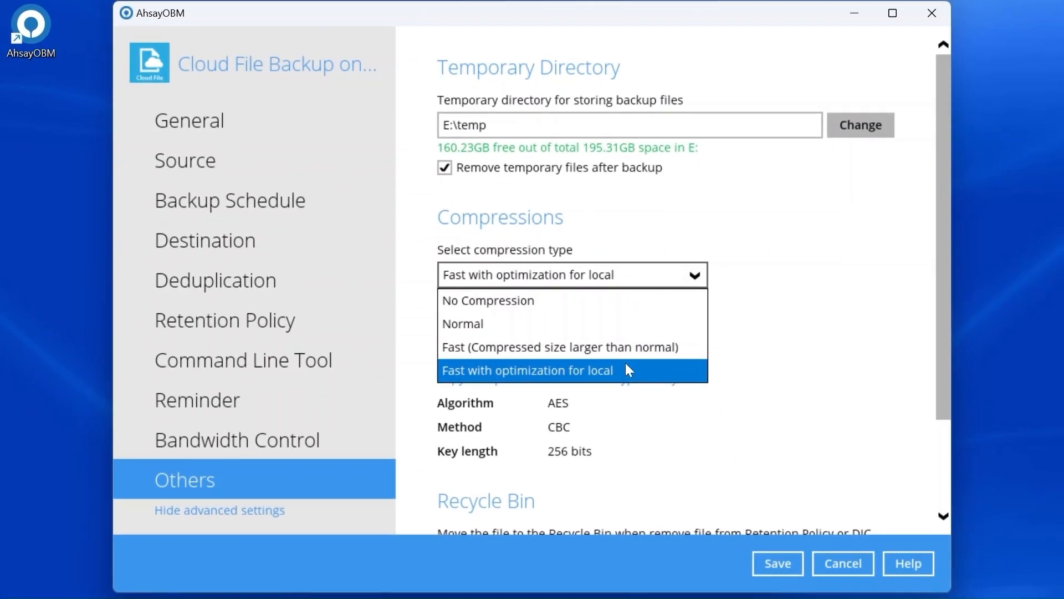
{"action": "left_click", "coordinate": [778, 570]}
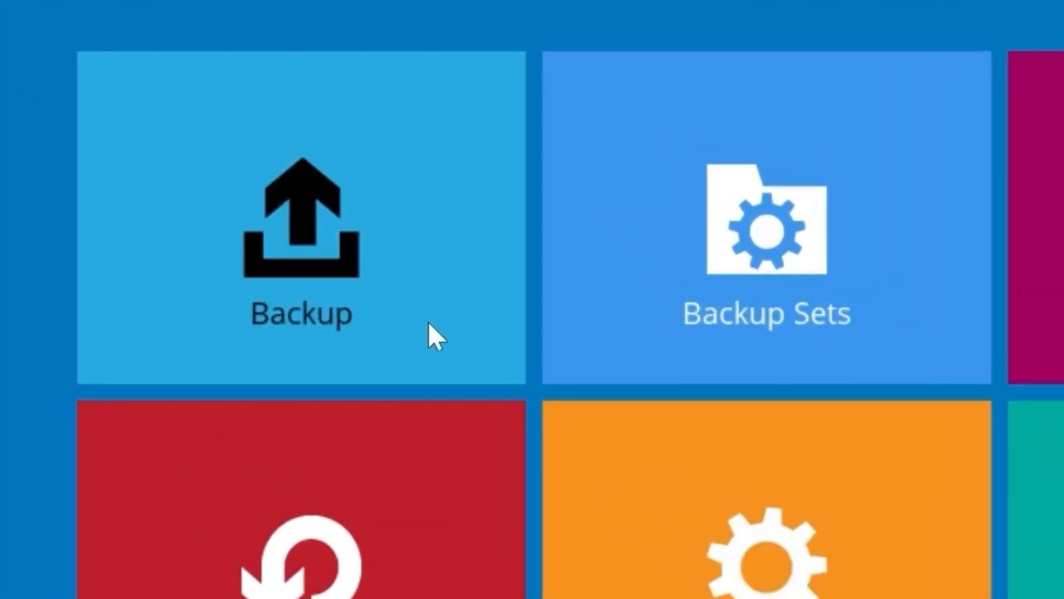
Start a backup of the Cloud File Backup on Rackspace set with Run Retention Policy after backup turned off.
{"action": "left_click", "coordinate": [355, 257]}
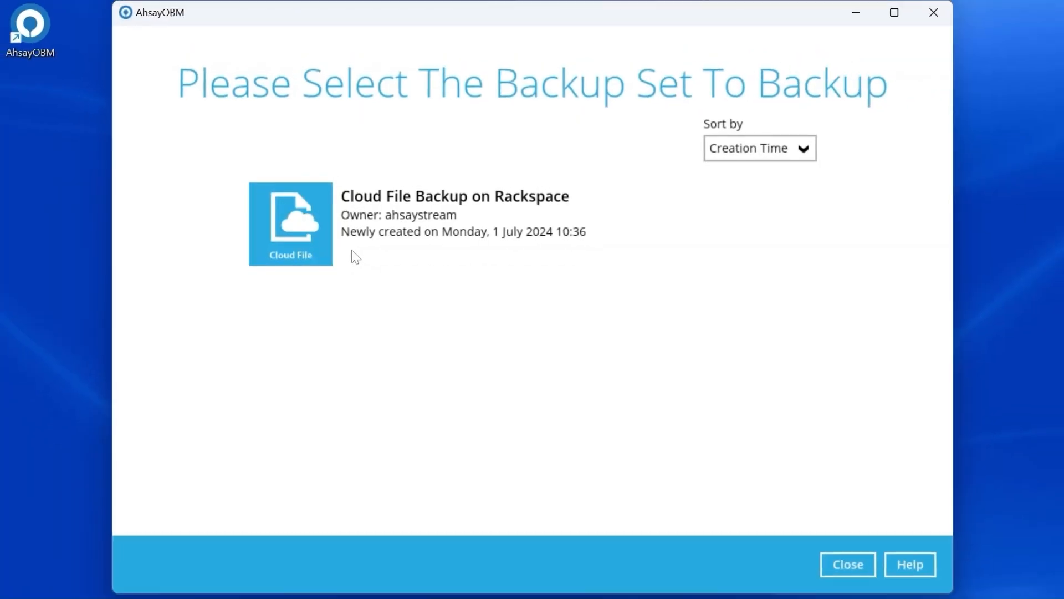
{"action": "left_click", "coordinate": [608, 227]}
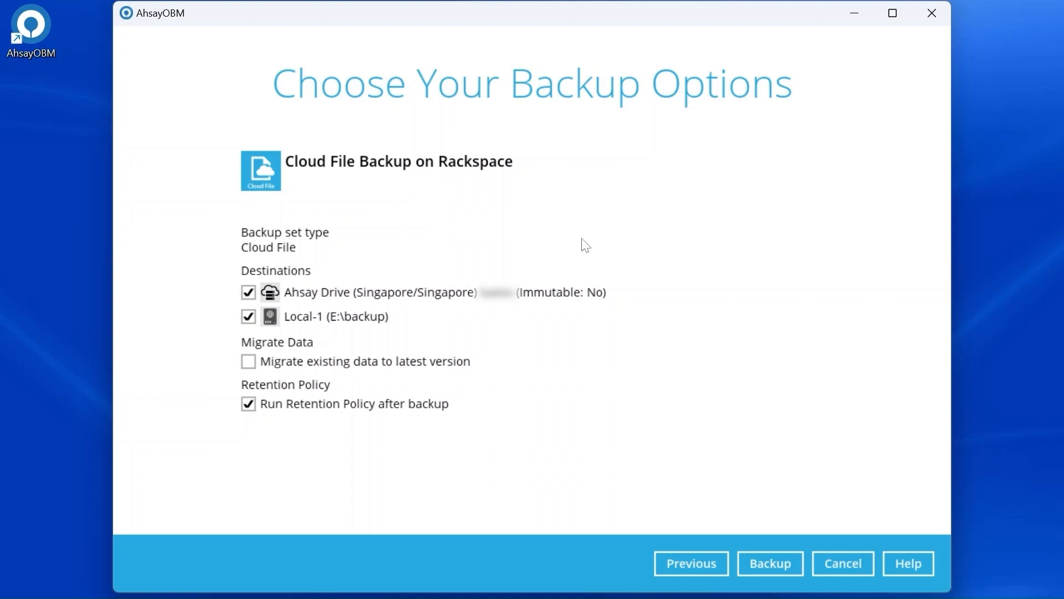
{"action": "left_click", "coordinate": [250, 409]}
{"action": "left_click", "coordinate": [775, 561]}
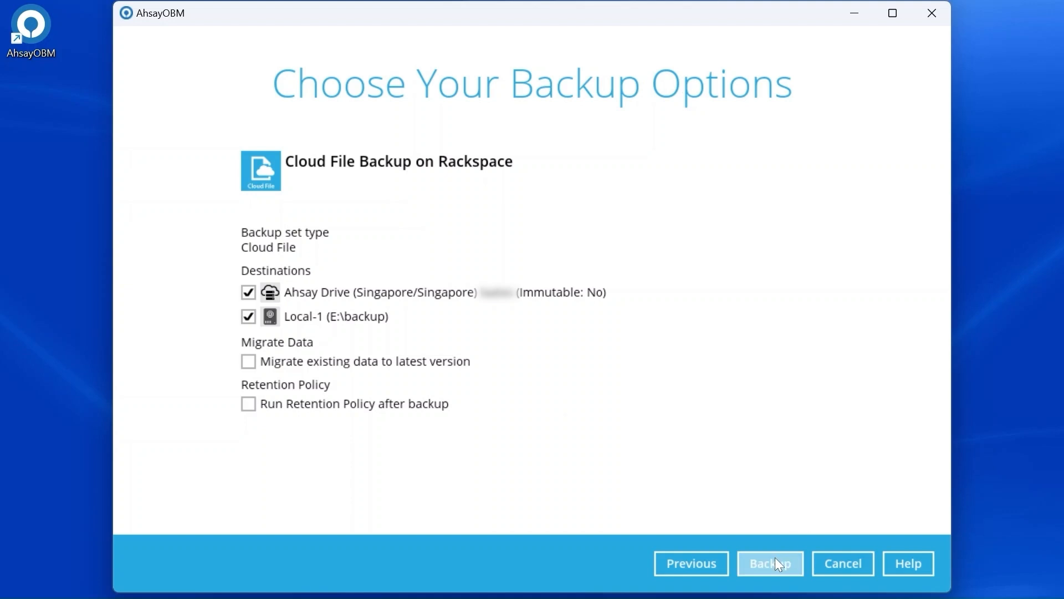